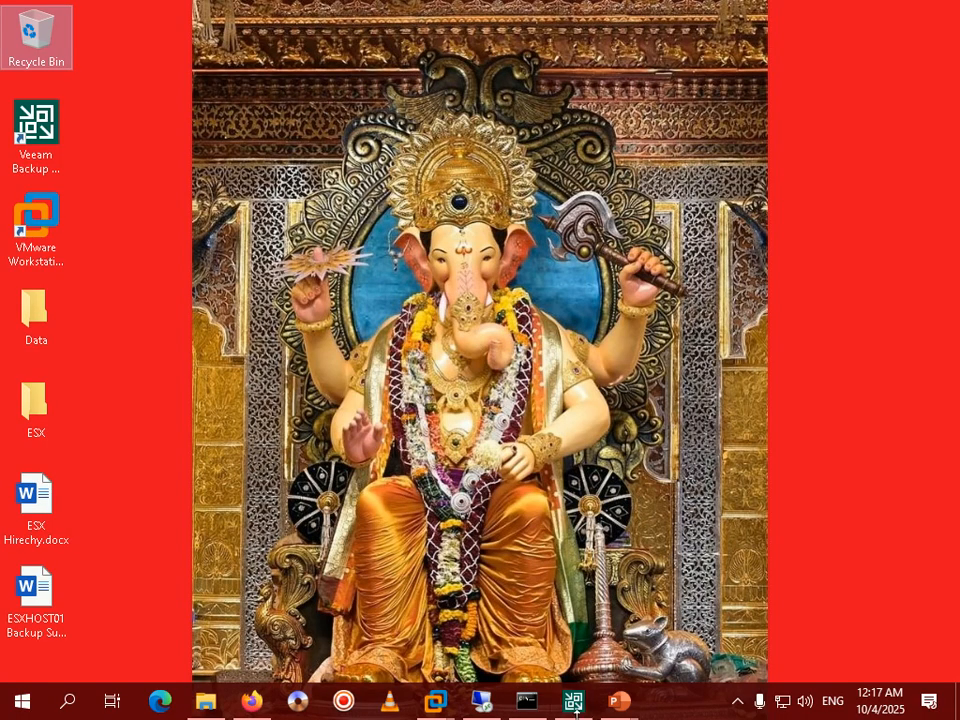
Show ESXHOST01's summary in VMware Workstation: powered off, 48 GB memory, 16 processors, 100 GB disk.
mouse_move(430, 707)
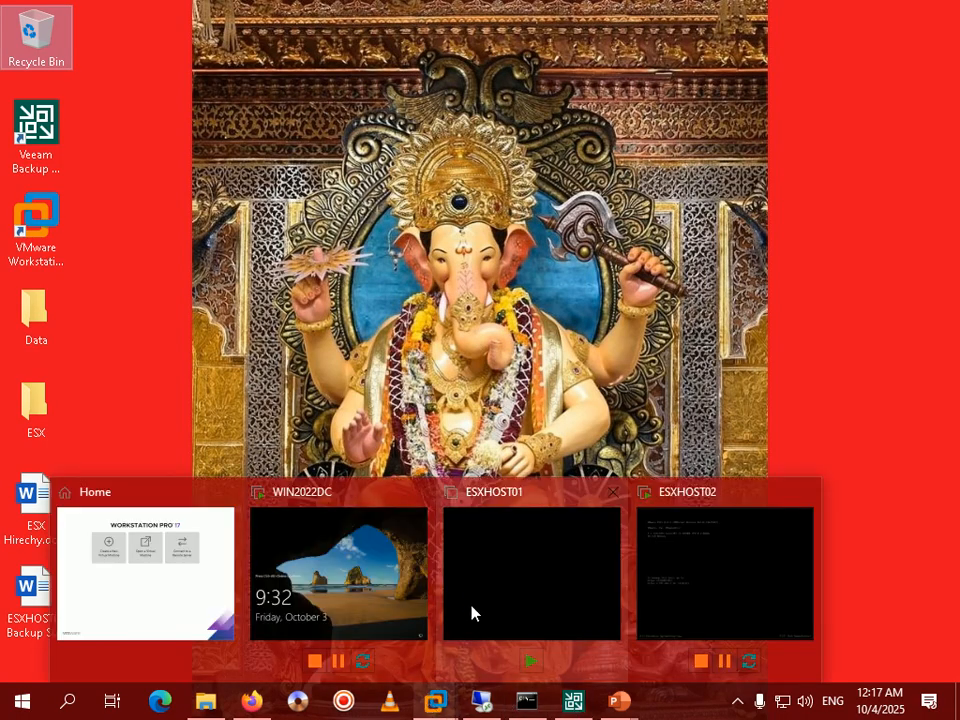
click(85, 568)
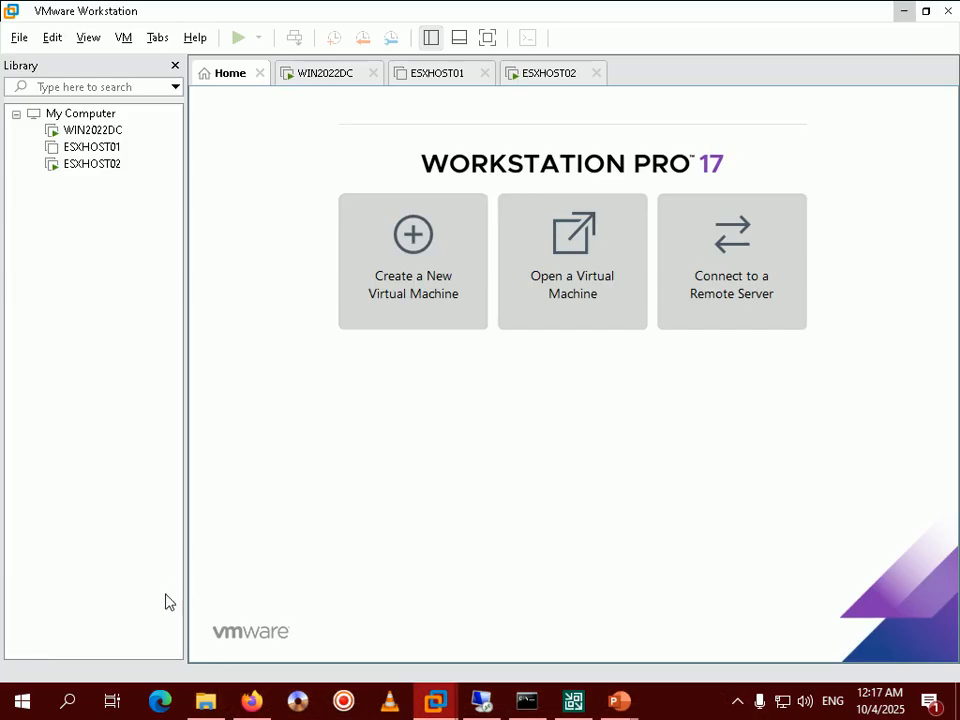
click(92, 147)
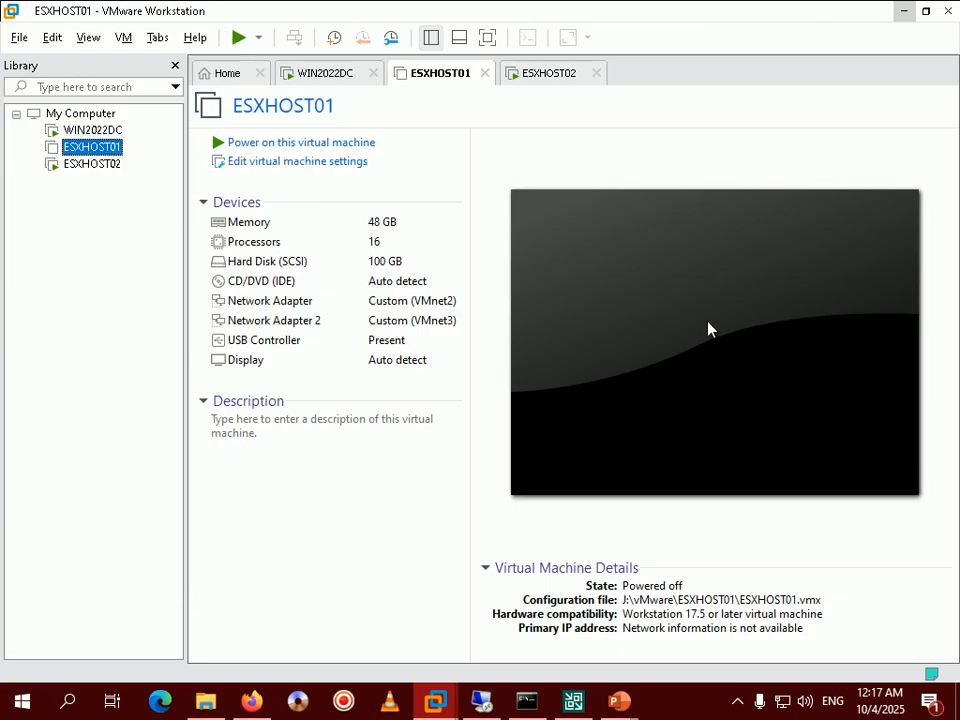
mouse_move(630, 704)
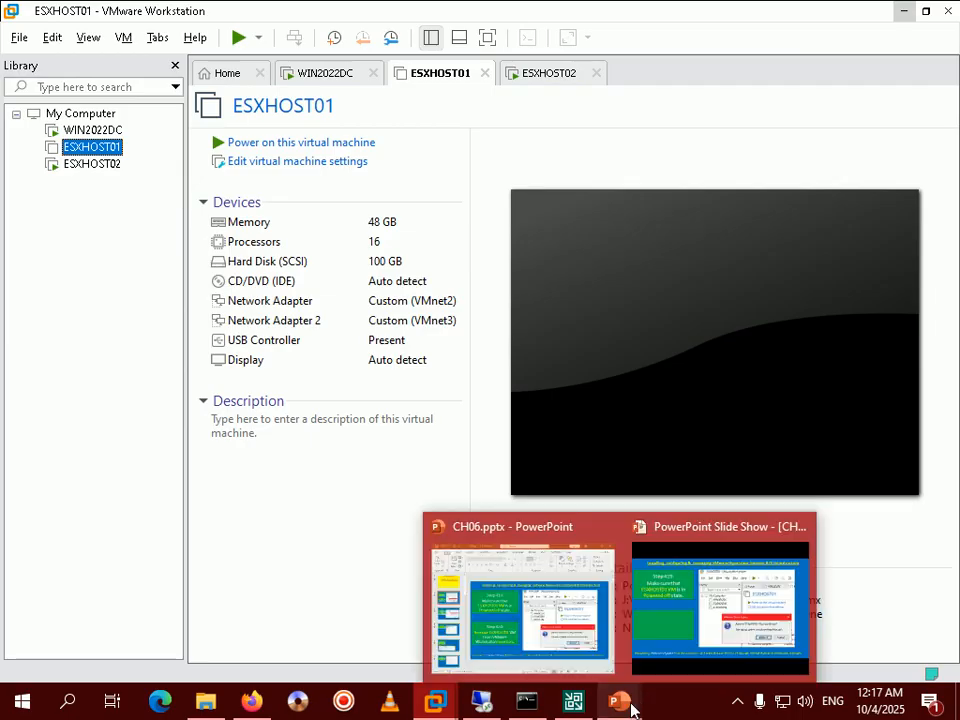
click(684, 624)
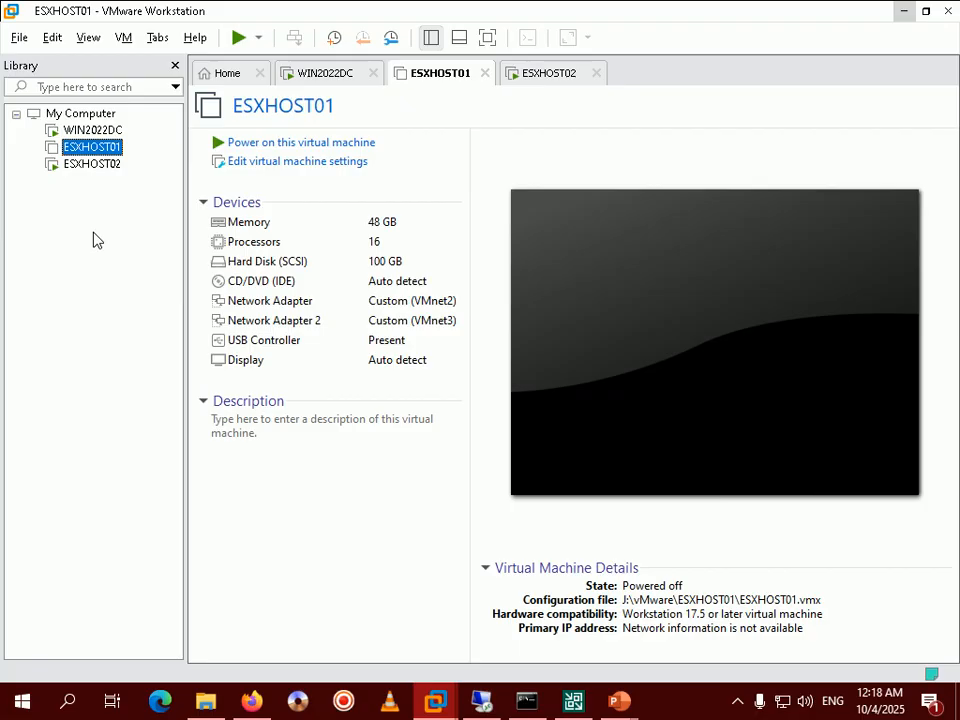
Remove ESXHOST01 from the VMware Workstation library, then check the WIN2022DC and ESXHOST02 tabs.
key(Delete)
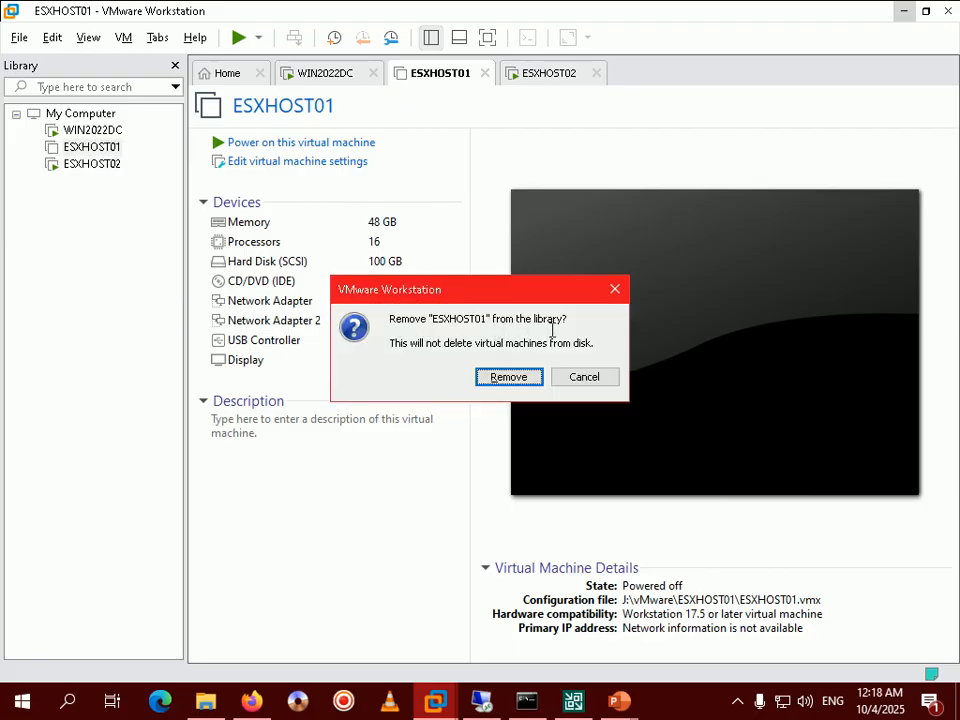
click(508, 377)
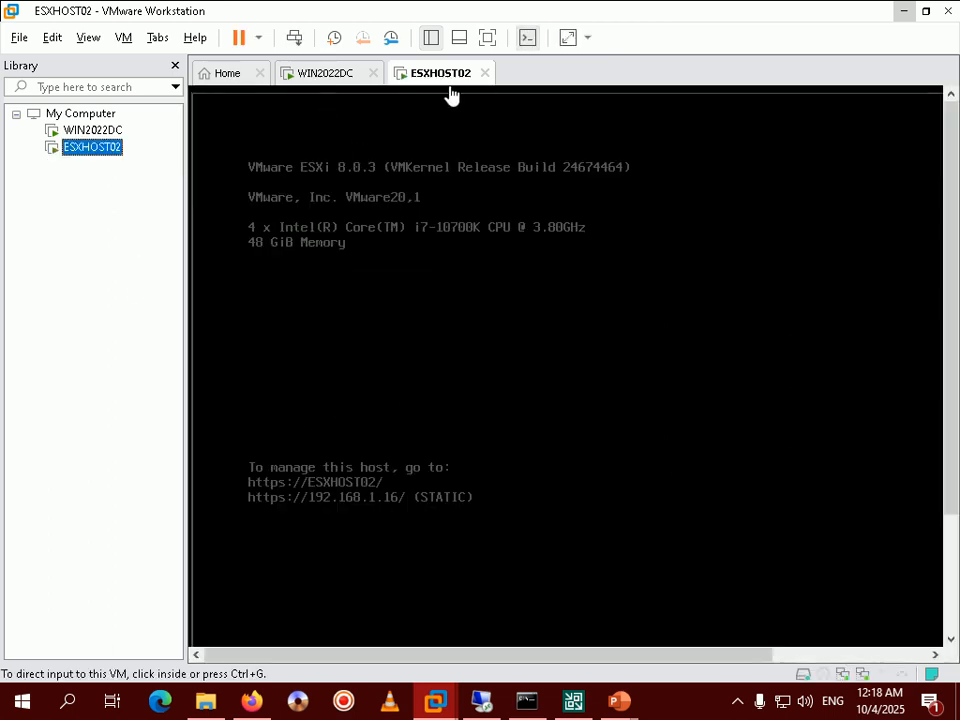
click(330, 78)
click(433, 76)
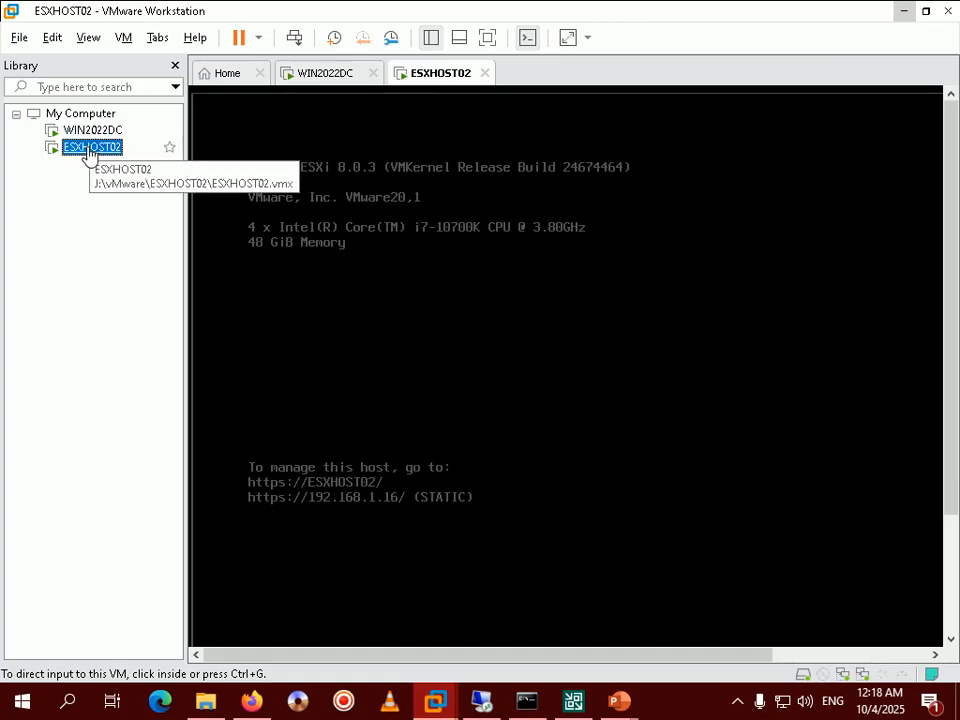
mouse_move(619, 701)
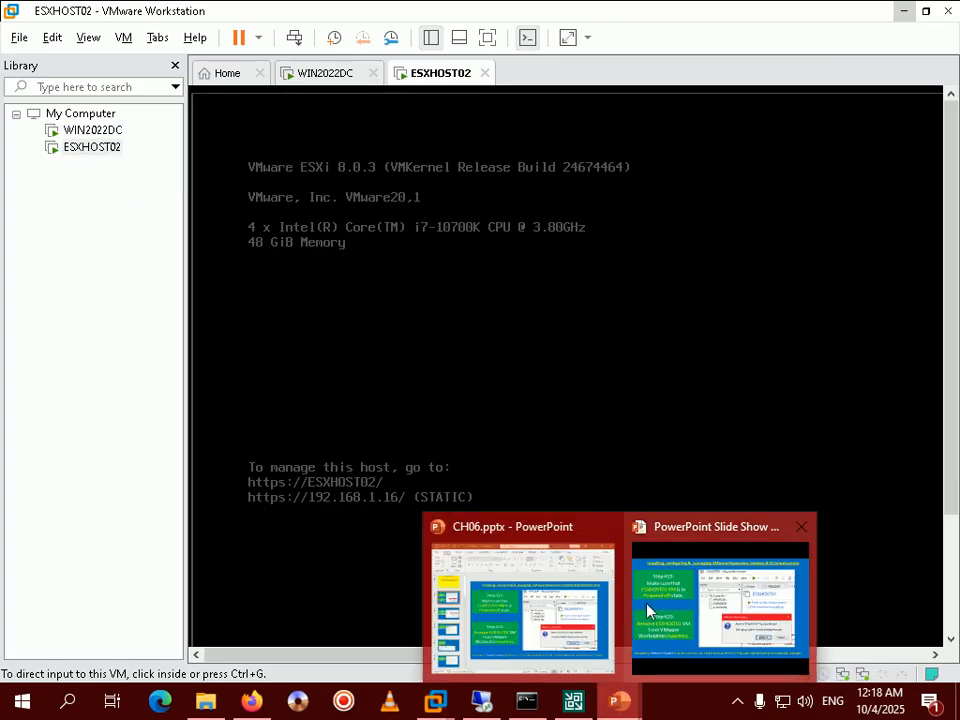
click(649, 611)
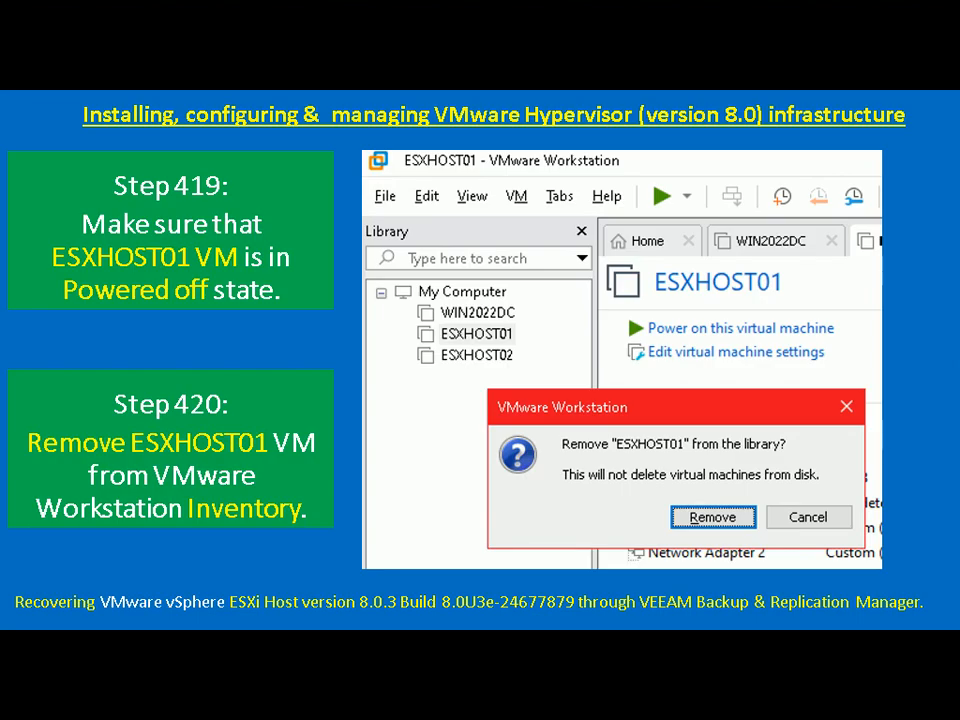
Advance the slide show to Step 421 on permanently deleting J:\vMware\ESXHOST01.
key(space)
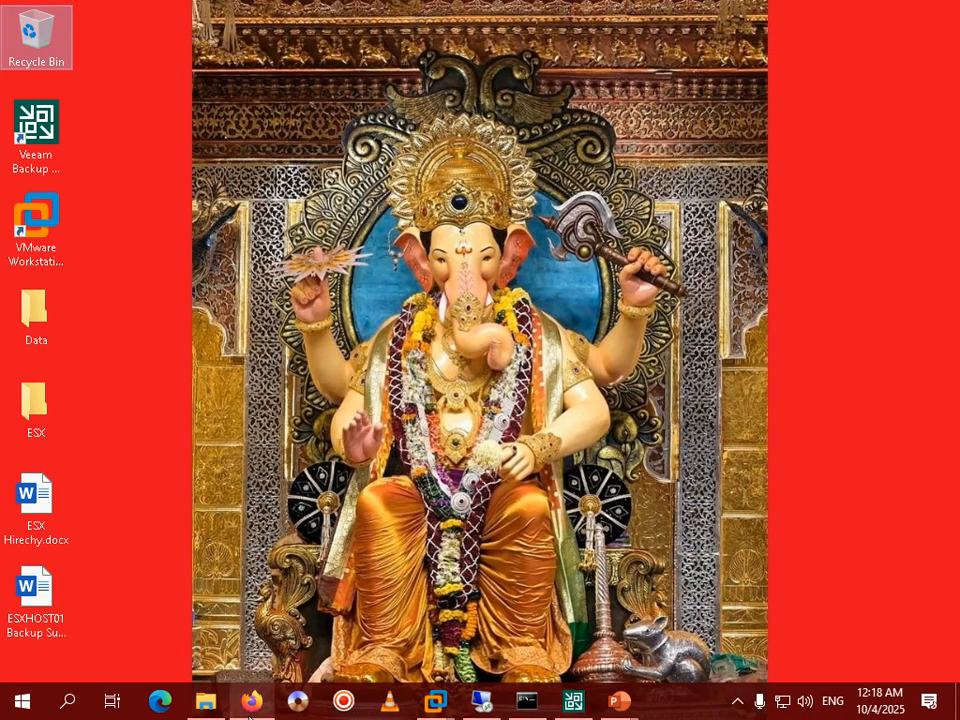
Browse to J:\vMware in File Explorer and look inside ESXHOST01's 13 files.
click(205, 701)
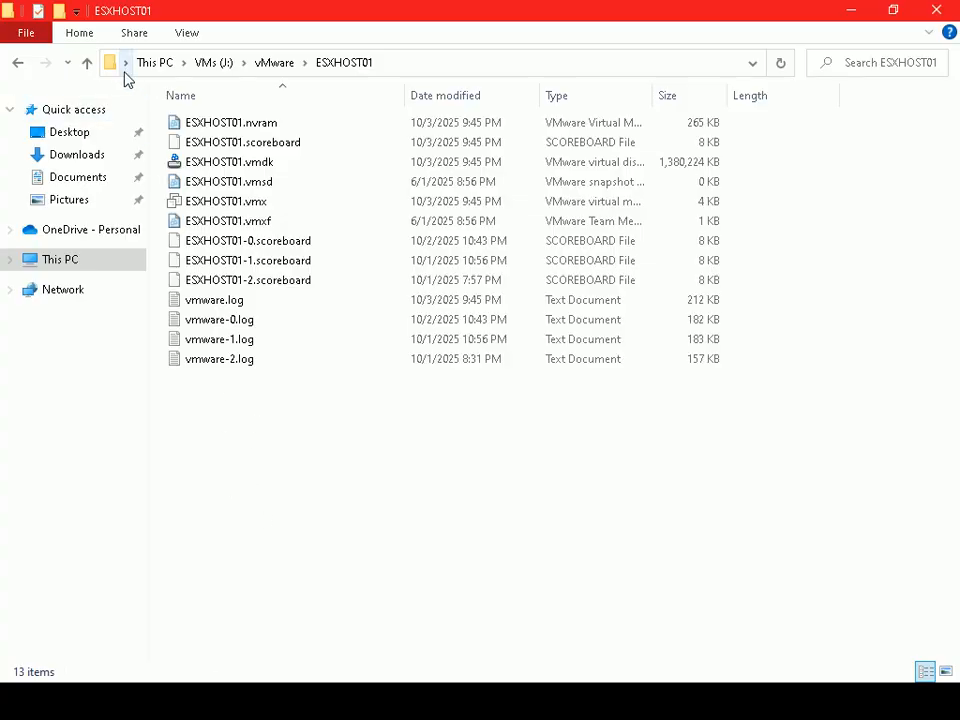
click(88, 64)
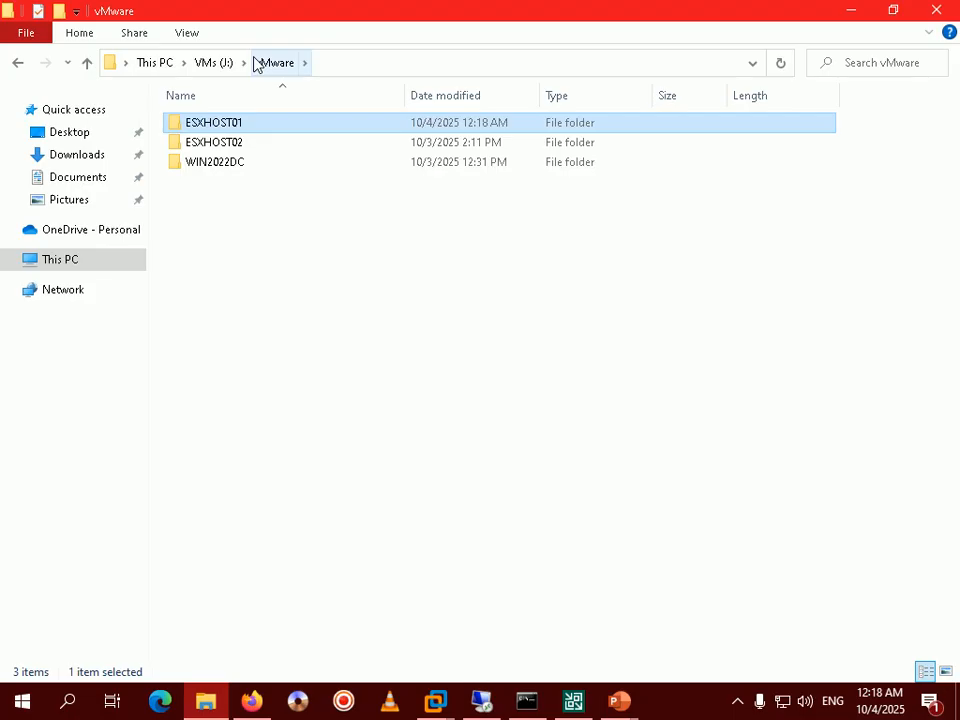
click(349, 62)
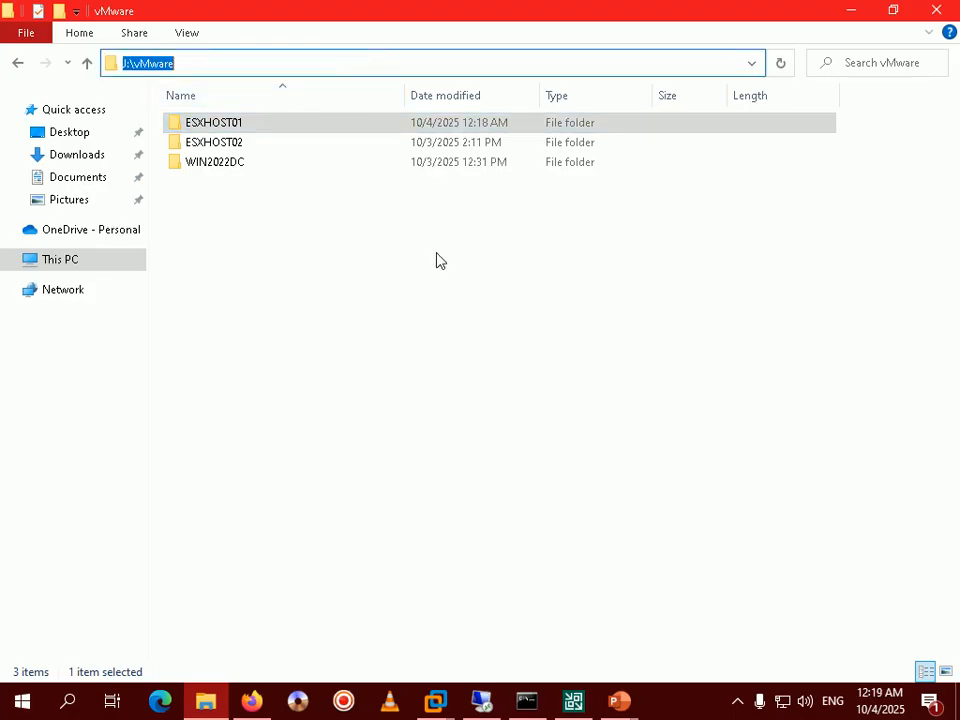
click(736, 703)
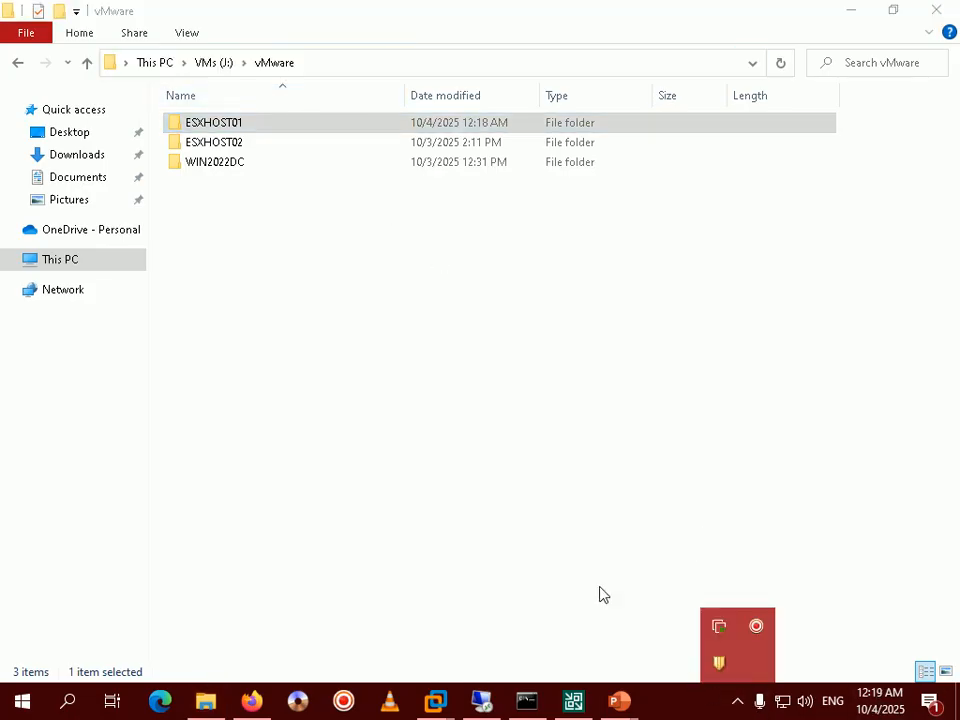
click(181, 268)
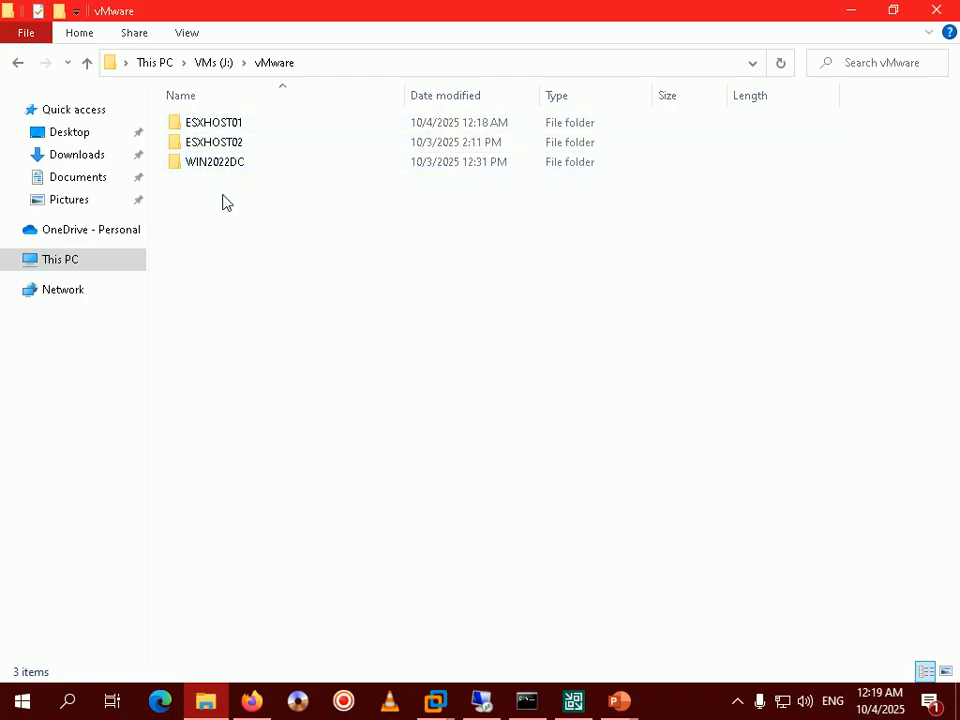
click(236, 127)
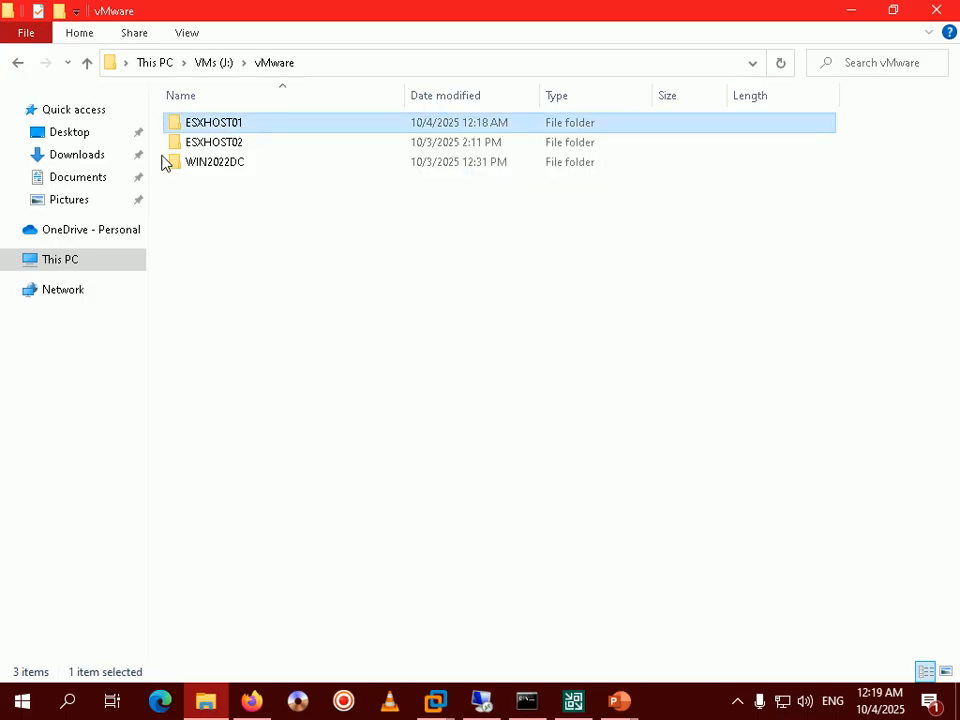
double_click(237, 130)
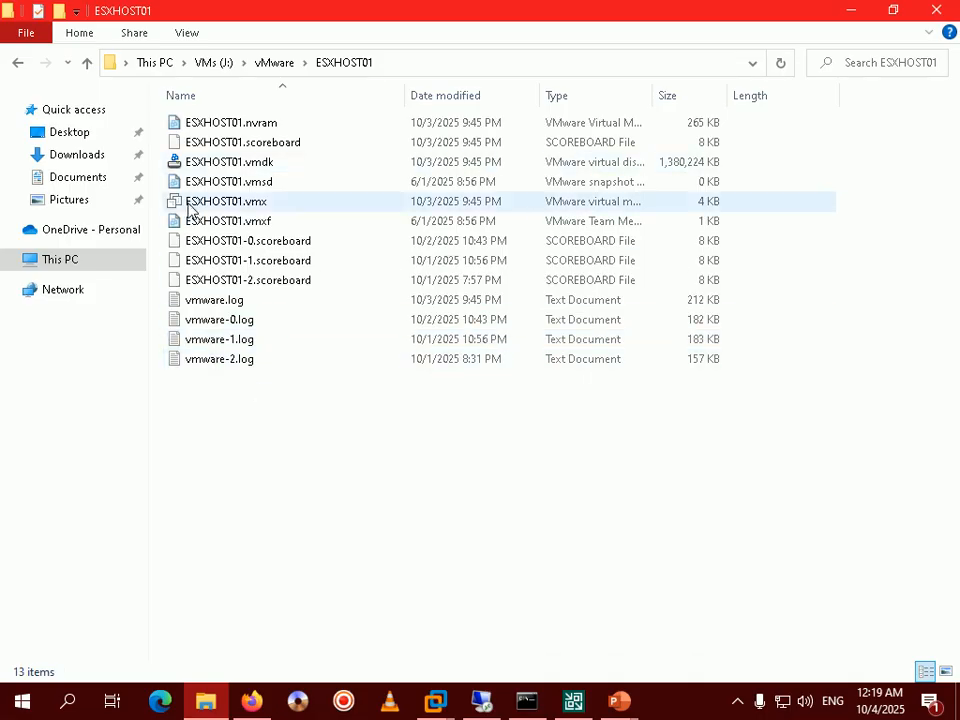
click(18, 64)
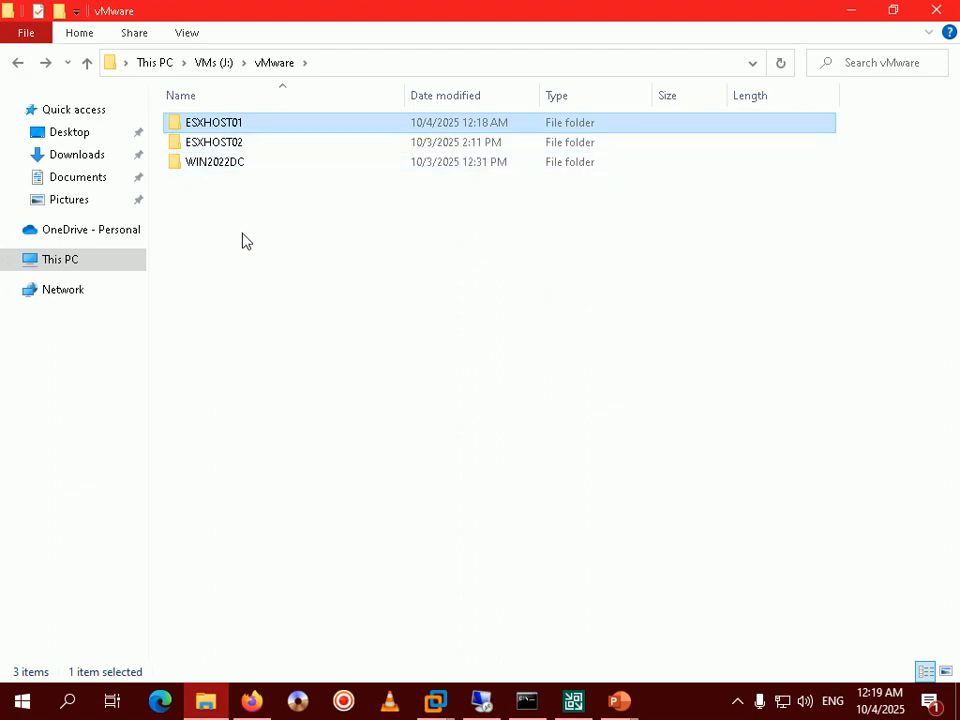
Permanently delete the ESXHOST01 folder from J:\vMware with Shift+Delete.
right_click(231, 123)
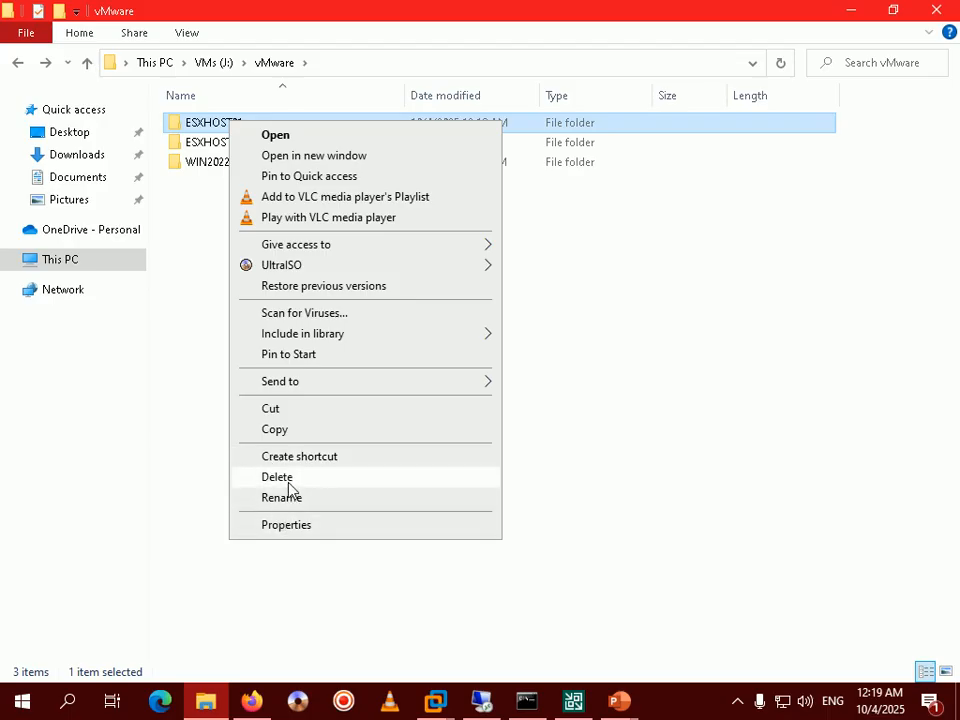
click(193, 424)
click(212, 125)
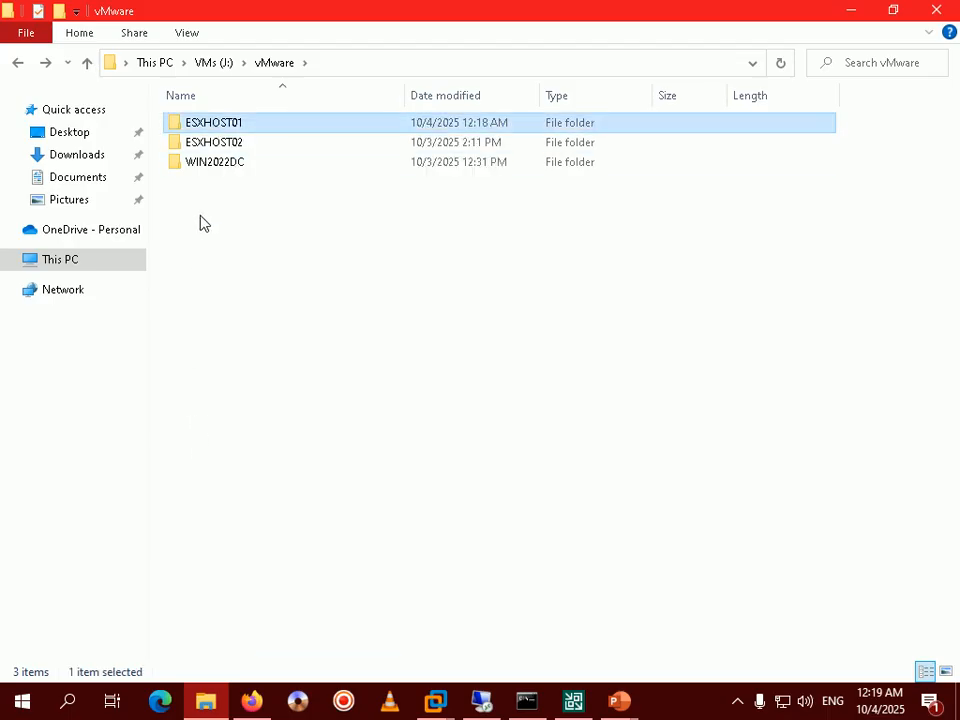
key(shift+Delete)
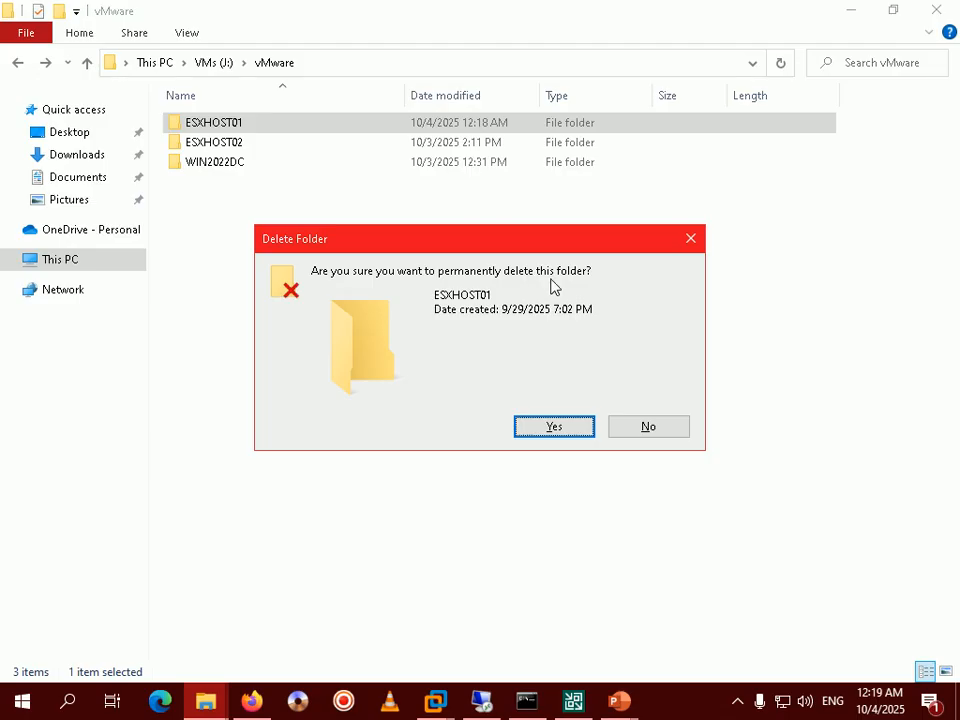
click(556, 427)
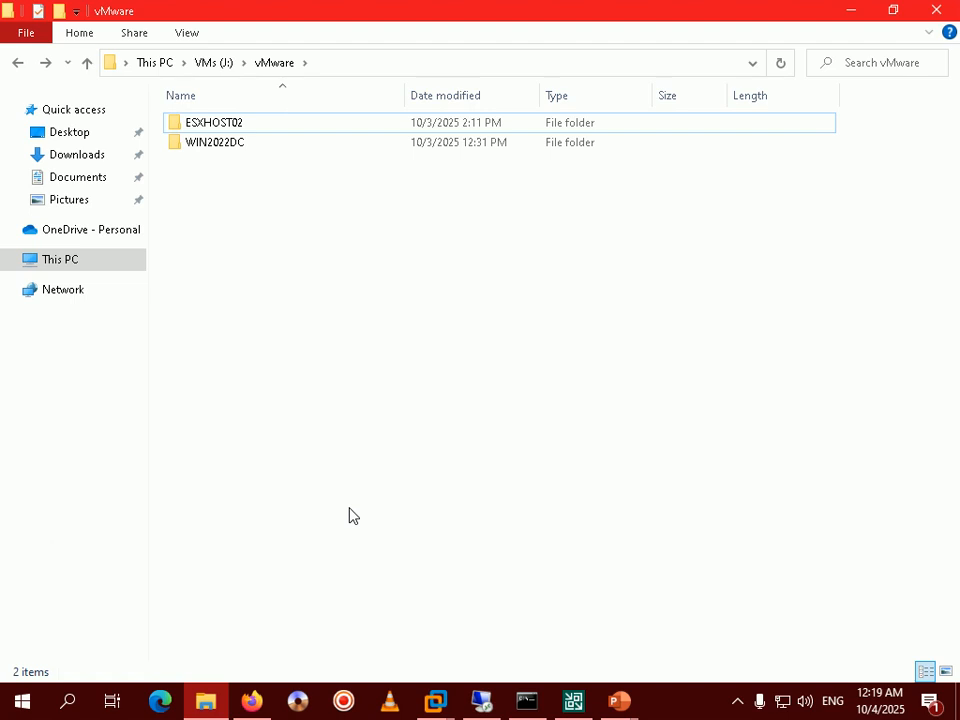
Bring the tutorial slide show forward to Step 422, launching the Veeam console from WIN2022BASE.
mouse_move(617, 698)
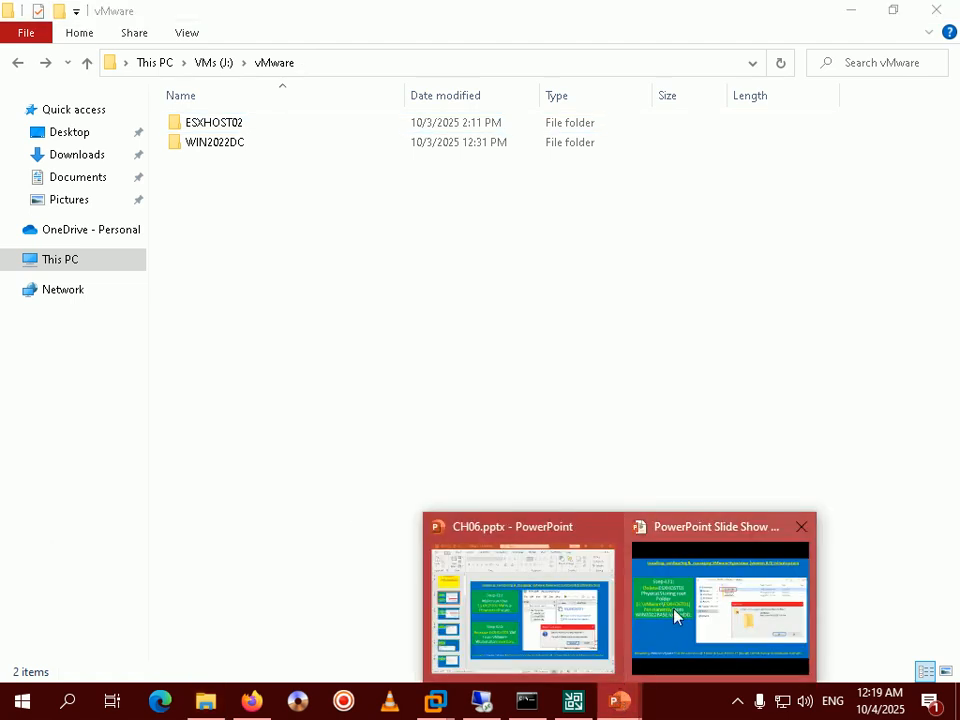
click(675, 615)
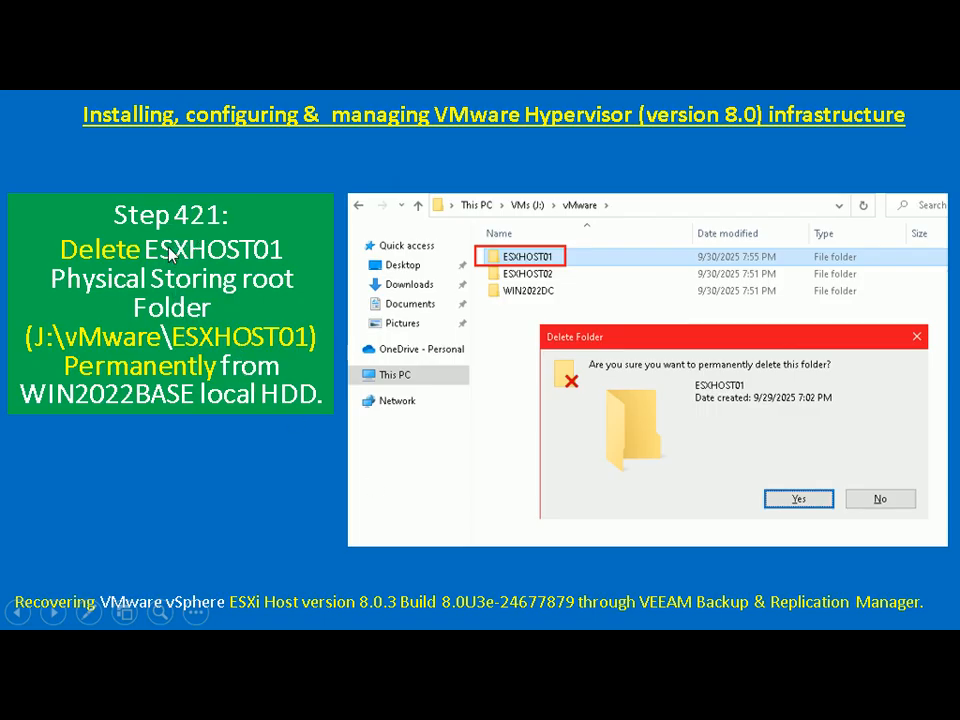
scroll(171, 255, up, 3)
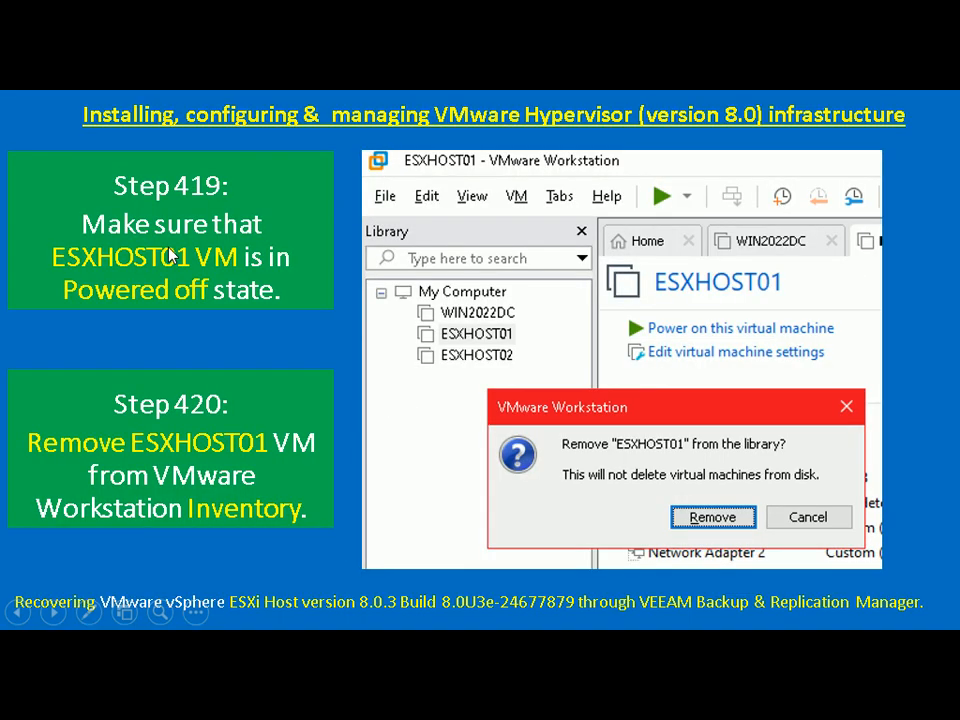
click(243, 516)
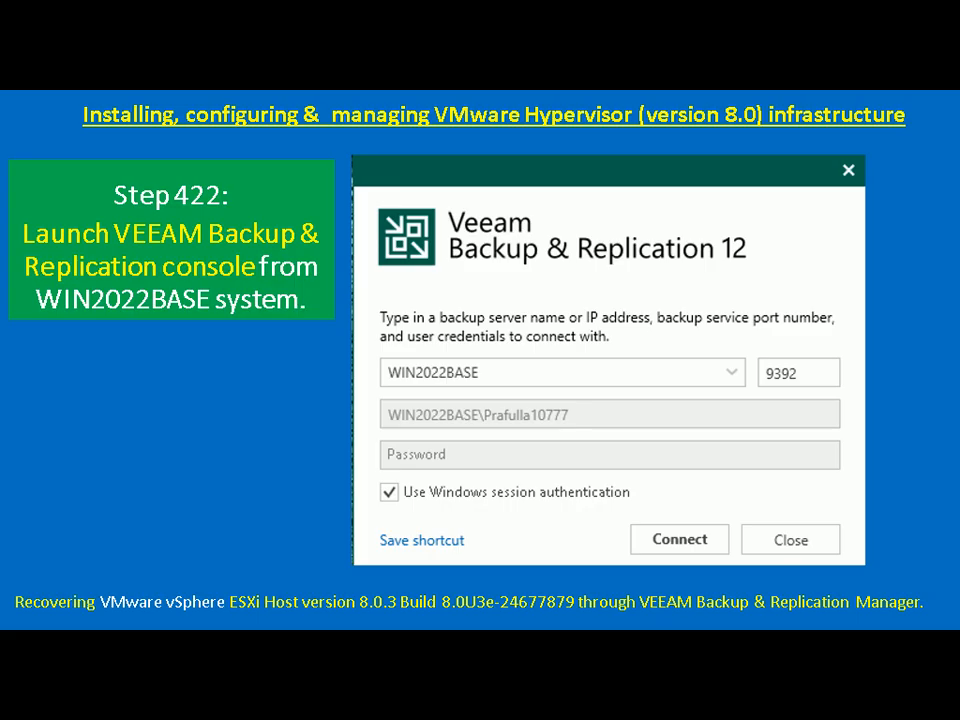
key(alt+Tab)
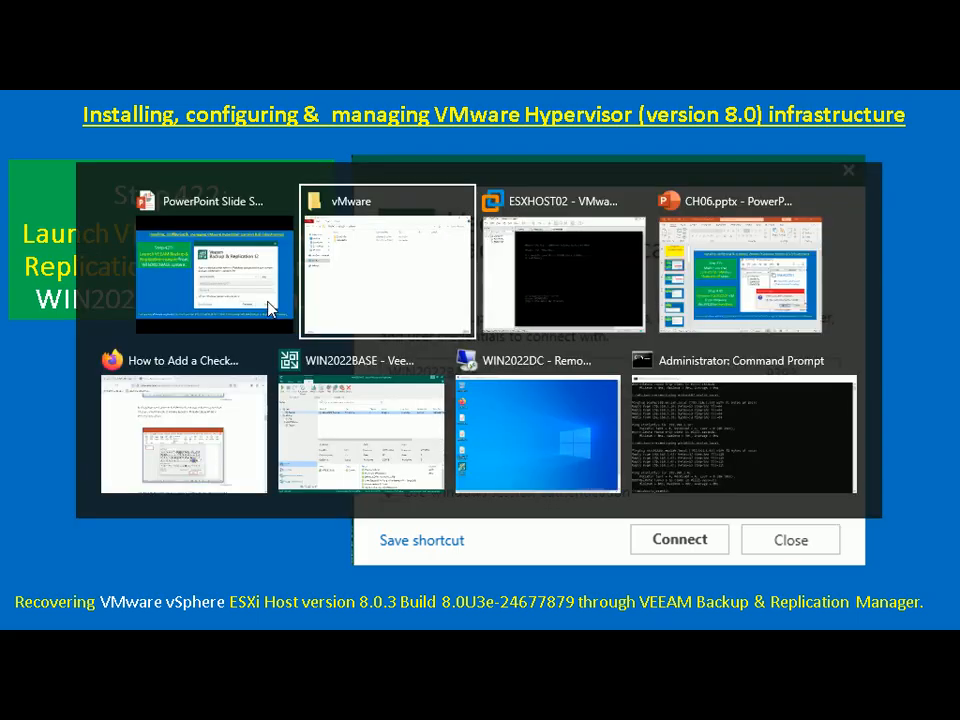
Glance at the Veeam console on WIN2022BASE, then return to the tutorial slide show.
key(alt+Tab)
key(alt+Tab)
key(alt+Tab)
key(alt+Tab)
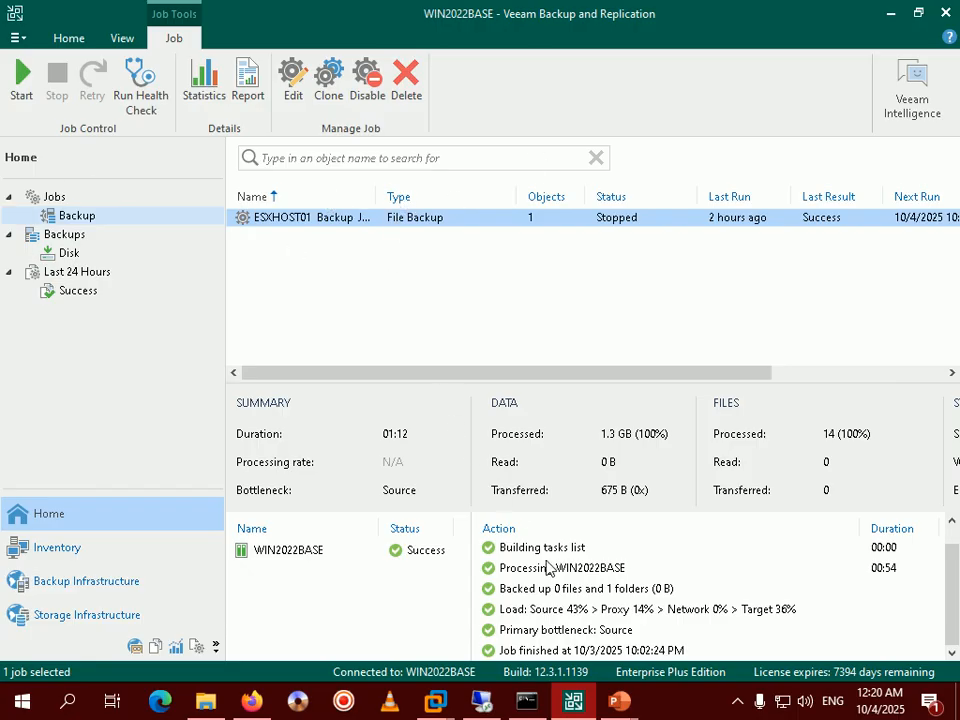
mouse_move(620, 707)
click(720, 605)
In Backups > Disk, select ESXHOST01 Backup JOB and start a Restore > File Share.
click(80, 218)
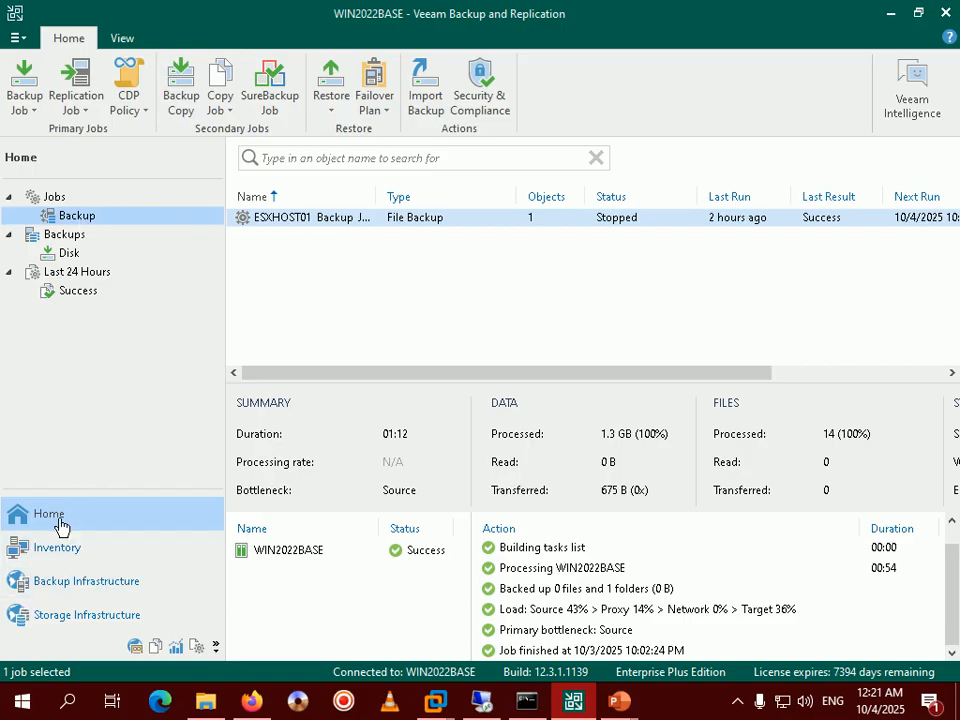
click(69, 254)
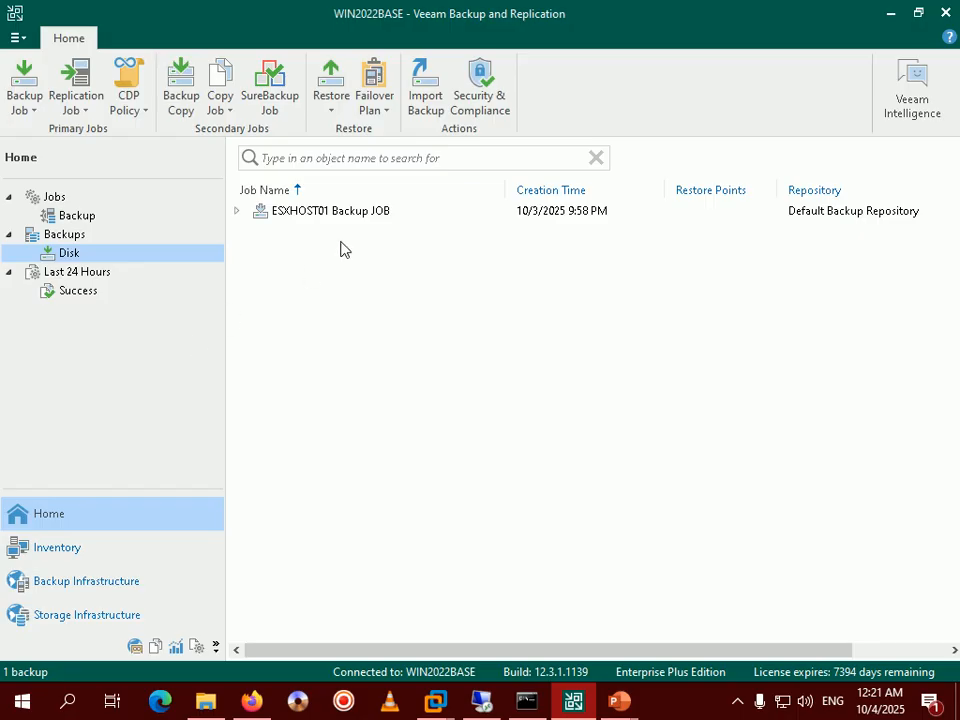
click(352, 212)
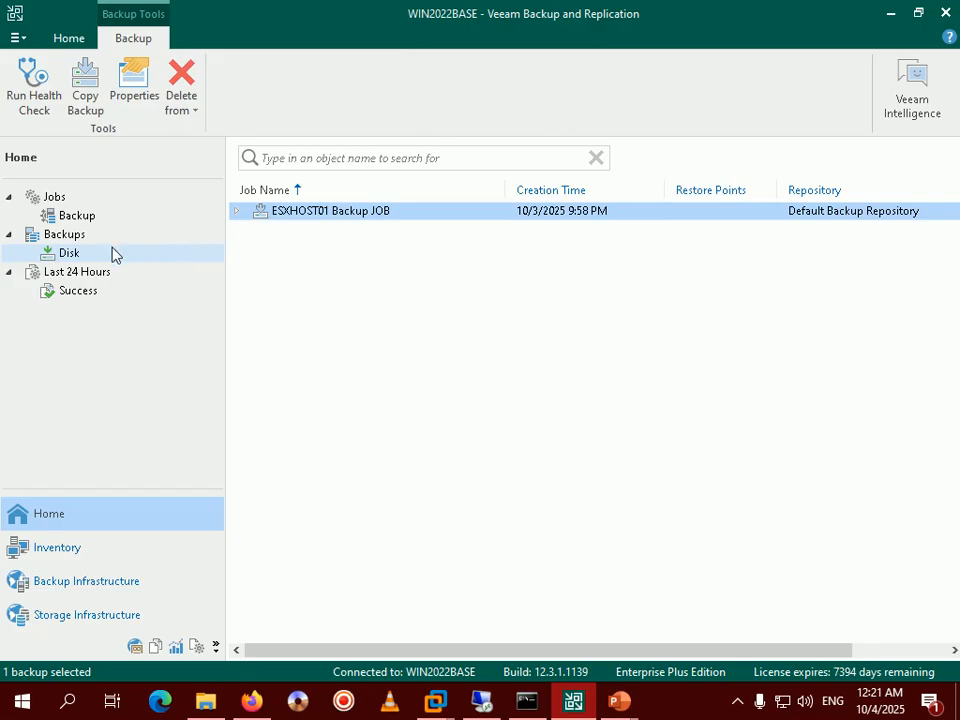
click(69, 256)
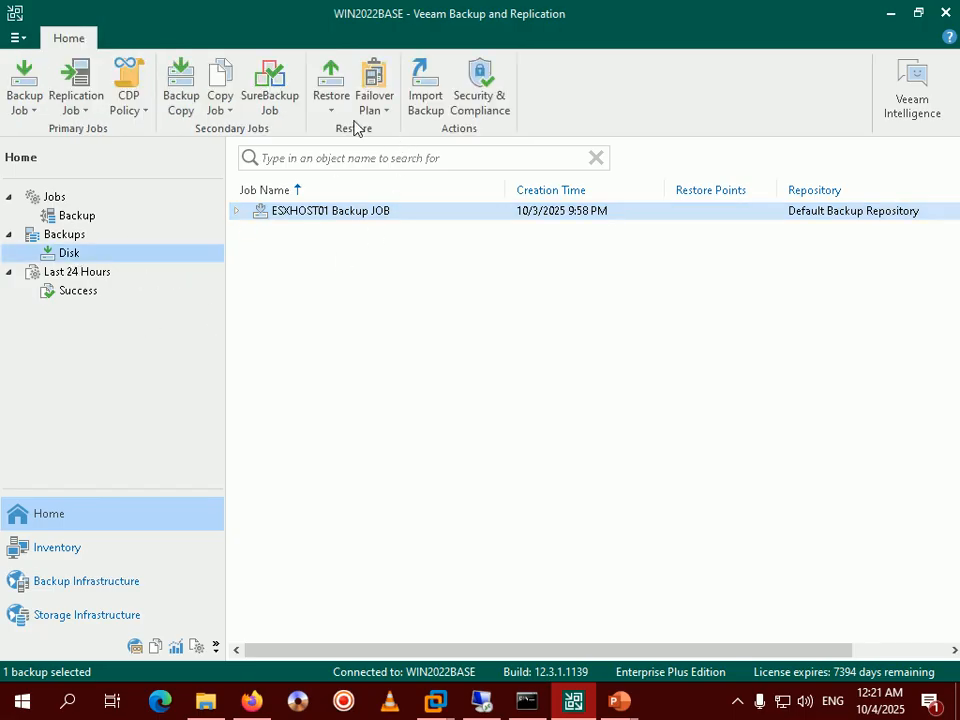
click(332, 111)
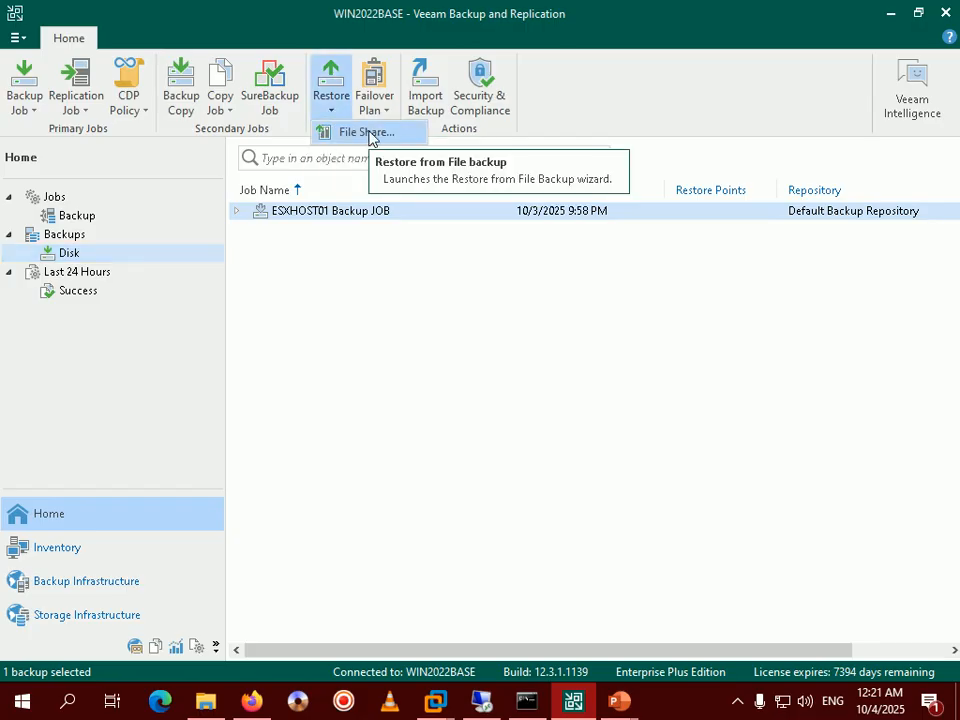
click(369, 135)
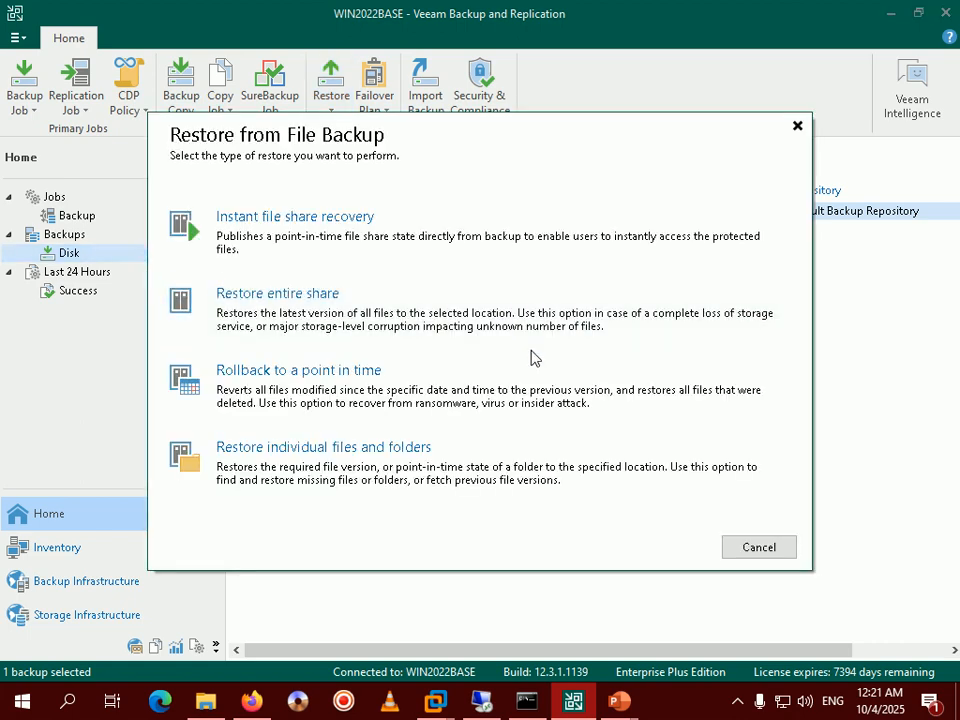
mouse_move(620, 708)
click(699, 622)
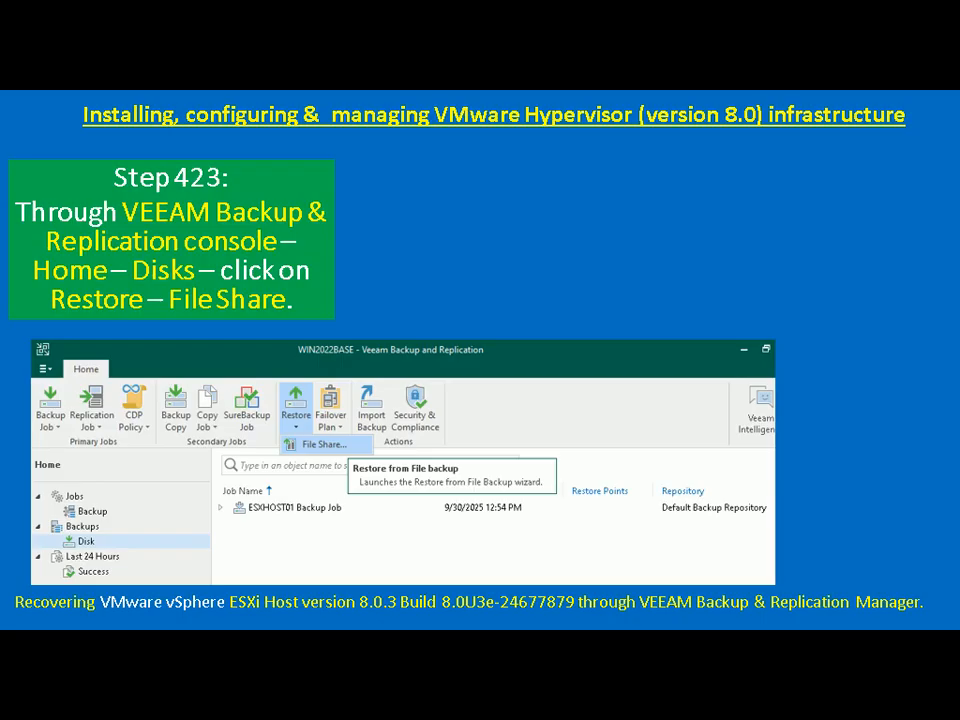
Advance the slide show to Step 424 on restoring the entire share.
key(Right)
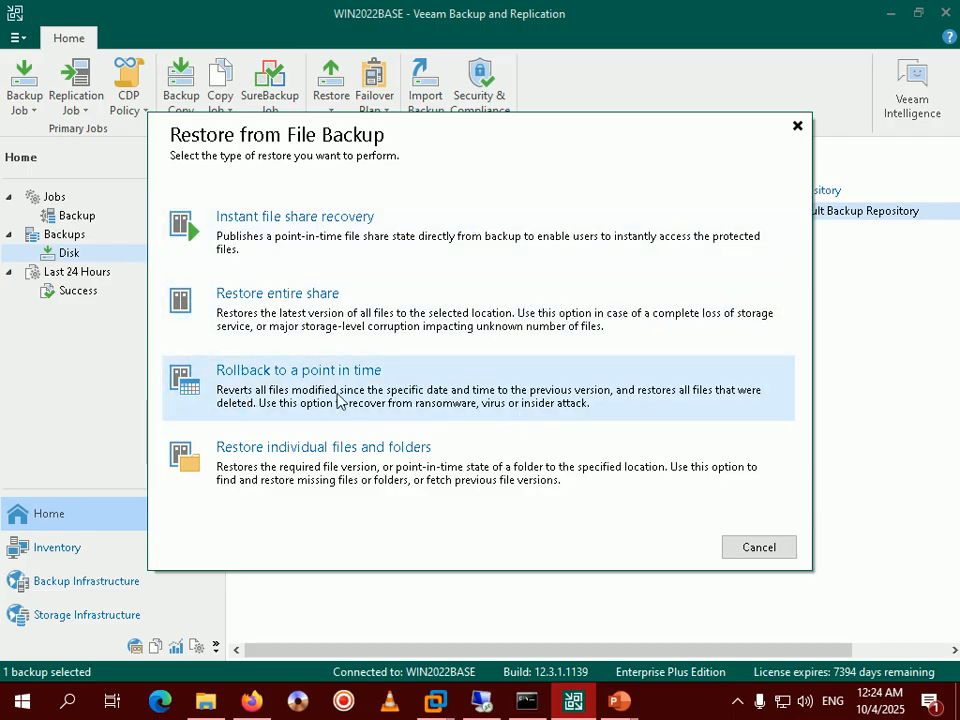
Pick Restore entire share, read the Step 425 slide, and return to the File restore wizard.
click(281, 313)
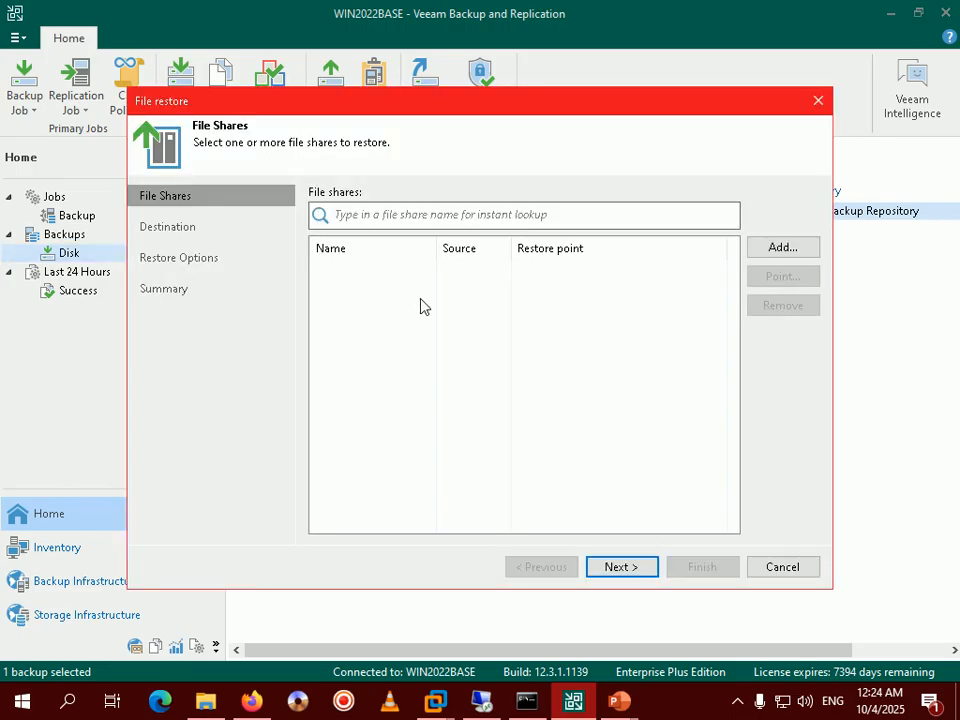
click(622, 703)
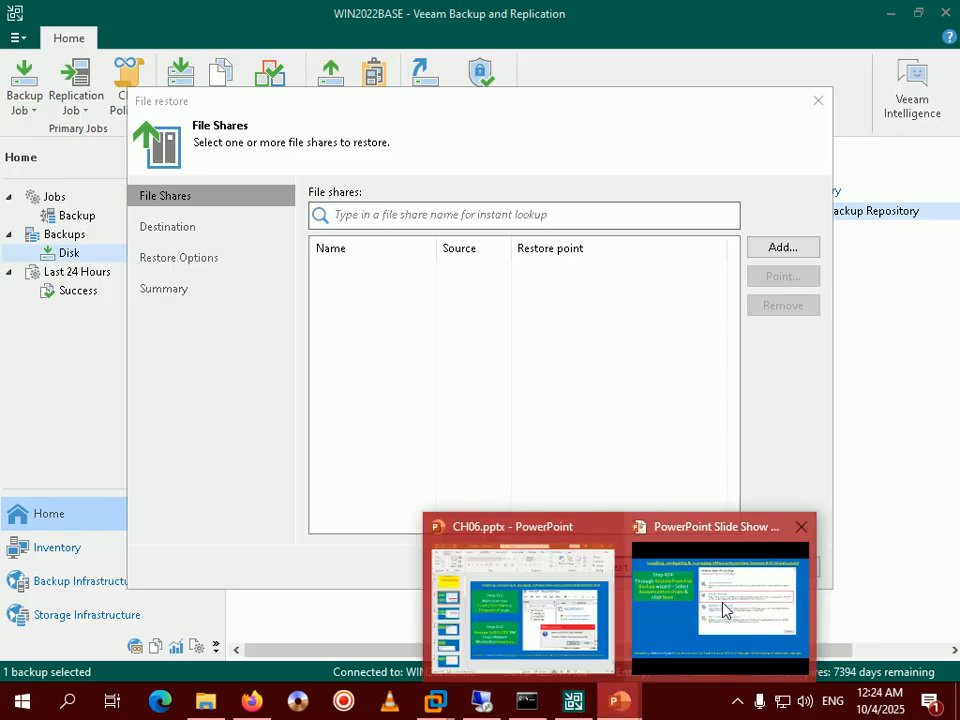
click(726, 610)
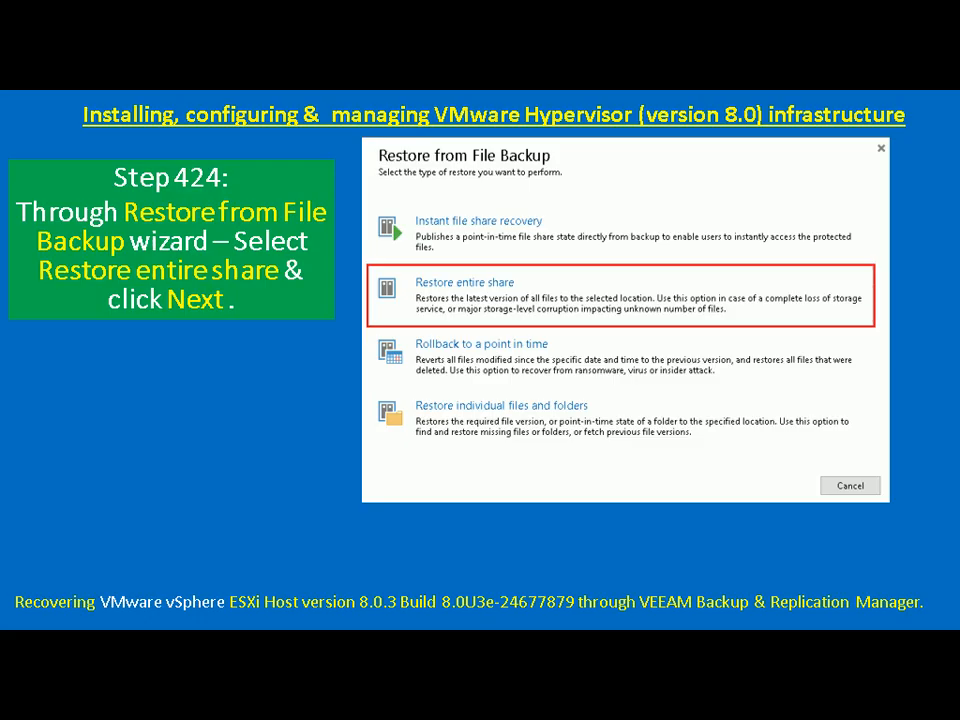
key(Right)
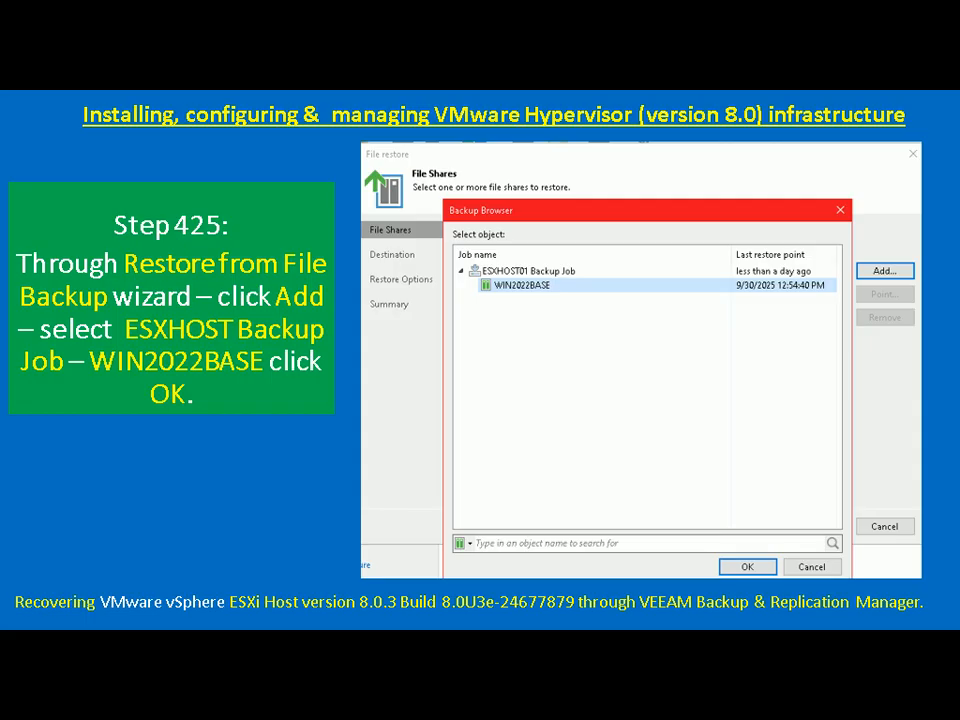
key(alt+Tab)
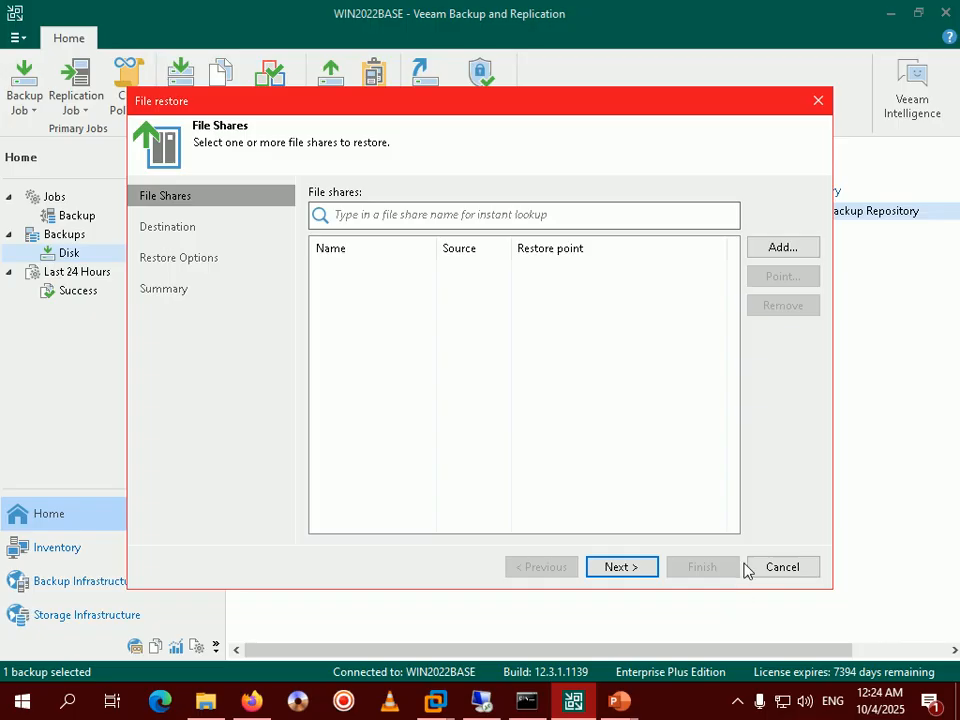
Add the WIN2022BASE share from ESXHOST01 Backup JOB to the shares to restore.
click(789, 251)
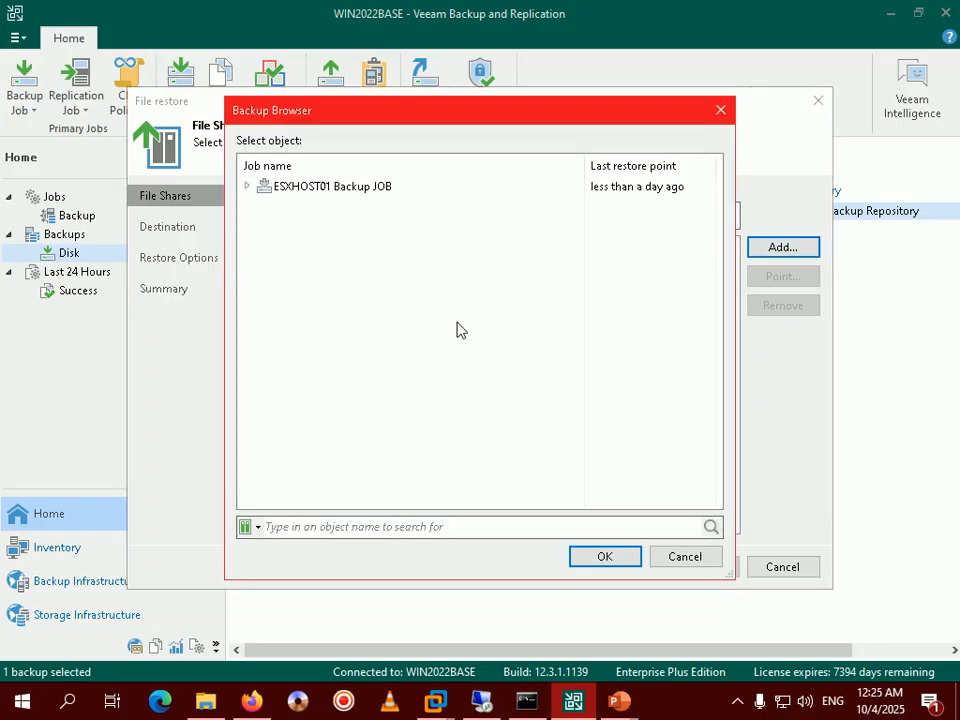
double_click(262, 190)
click(334, 208)
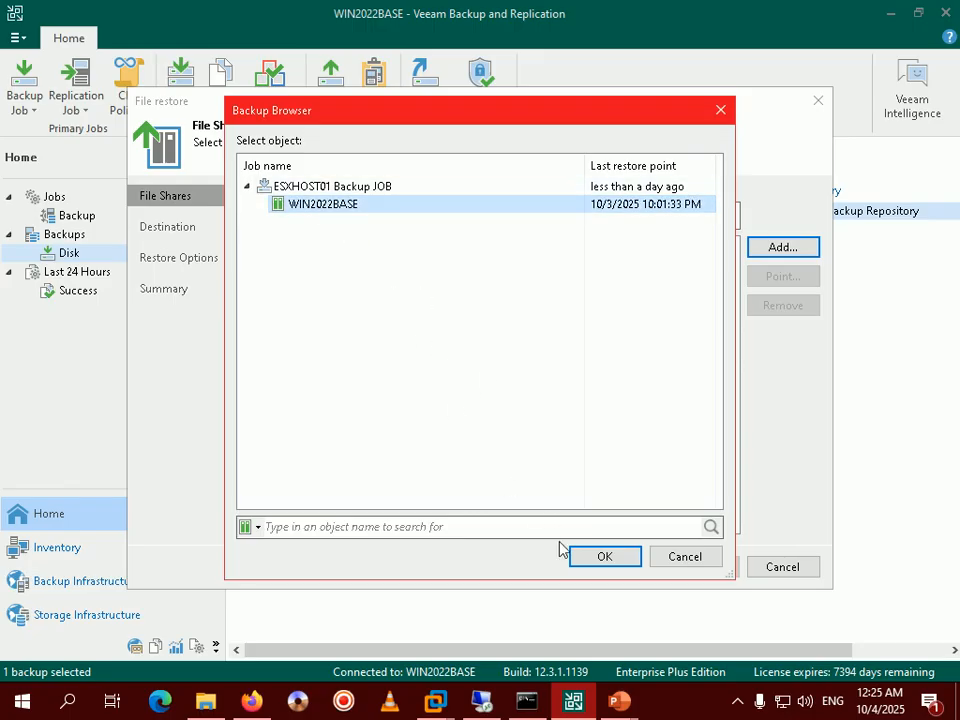
click(601, 558)
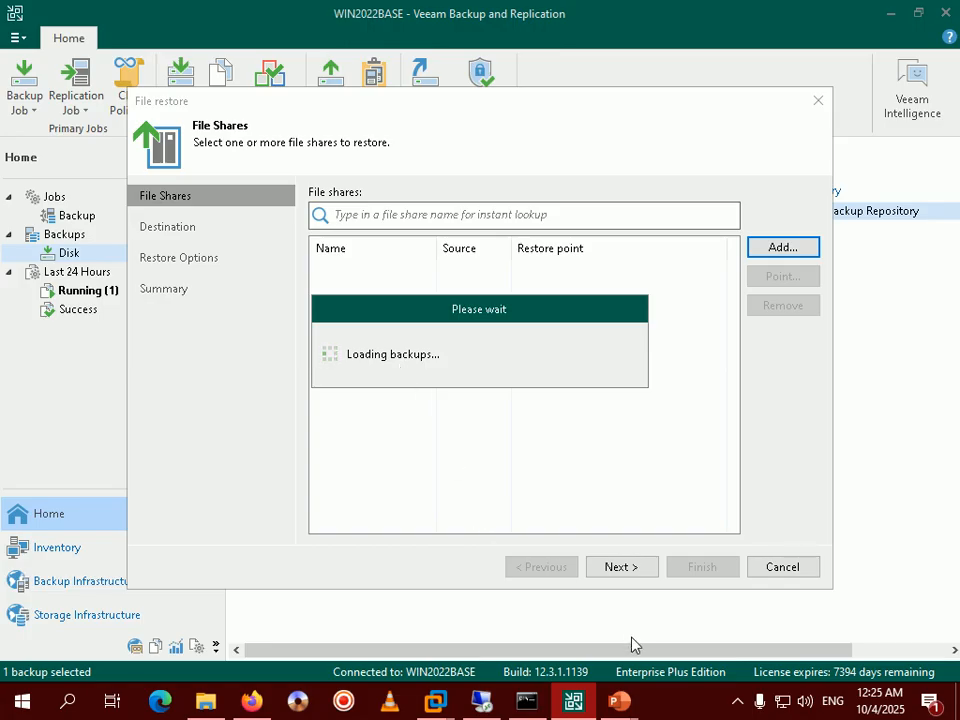
click(738, 702)
click(738, 702)
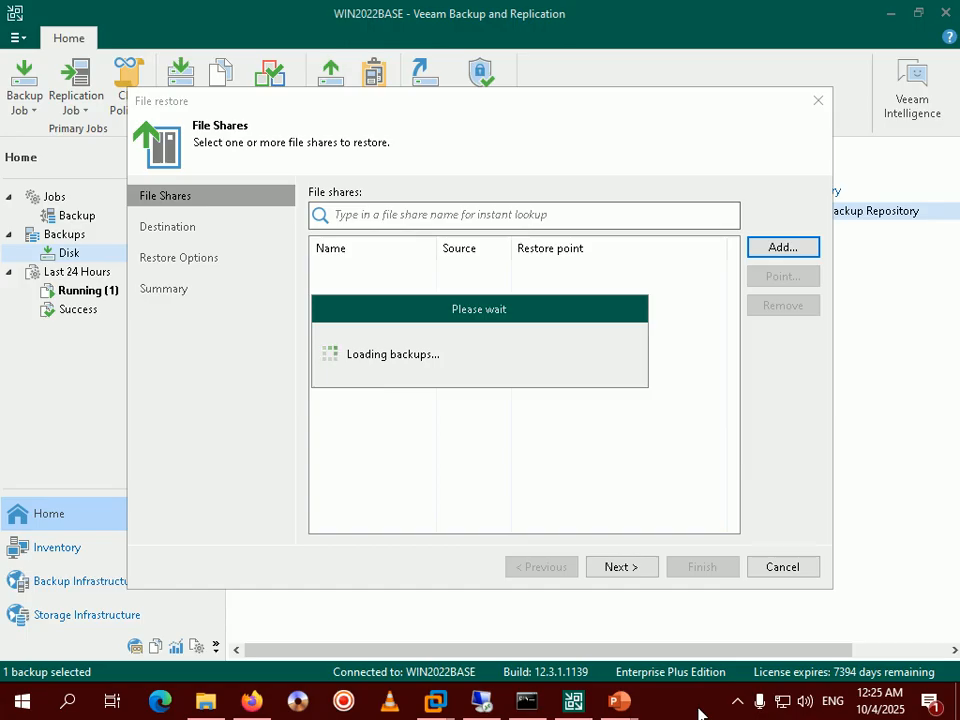
click(736, 703)
click(736, 705)
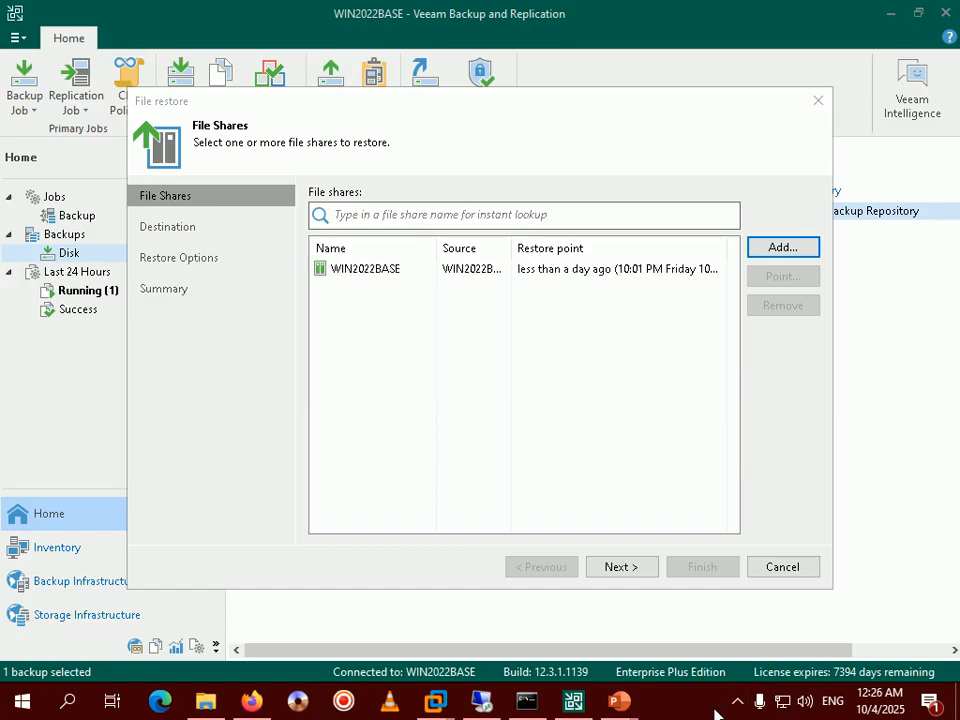
Select the WIN2022BASE share and continue to the Destination page with Original location.
click(403, 272)
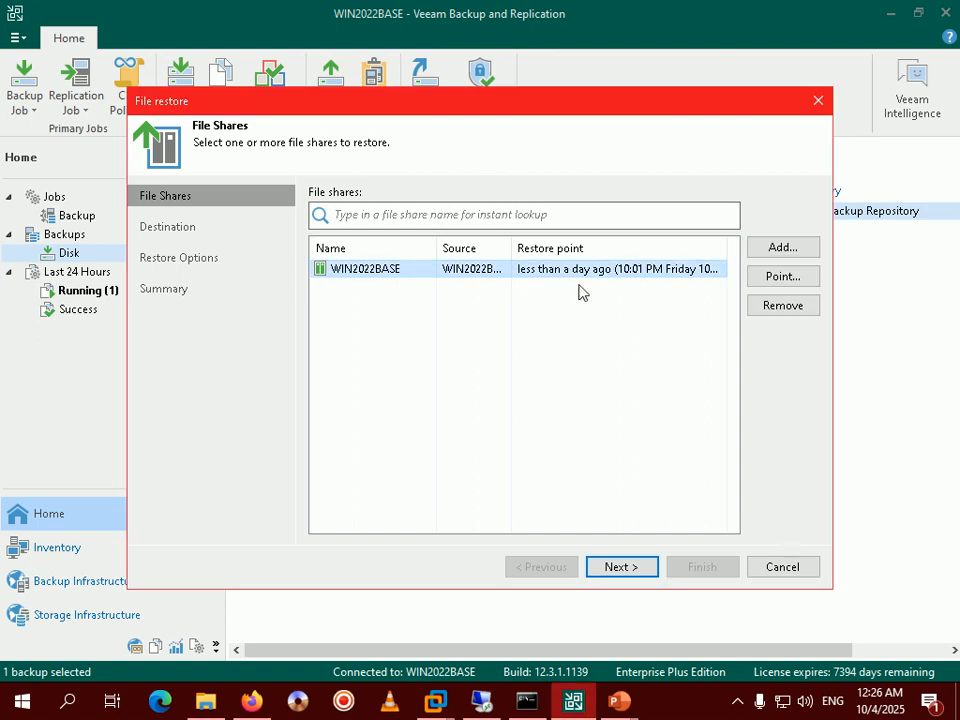
click(620, 703)
click(717, 614)
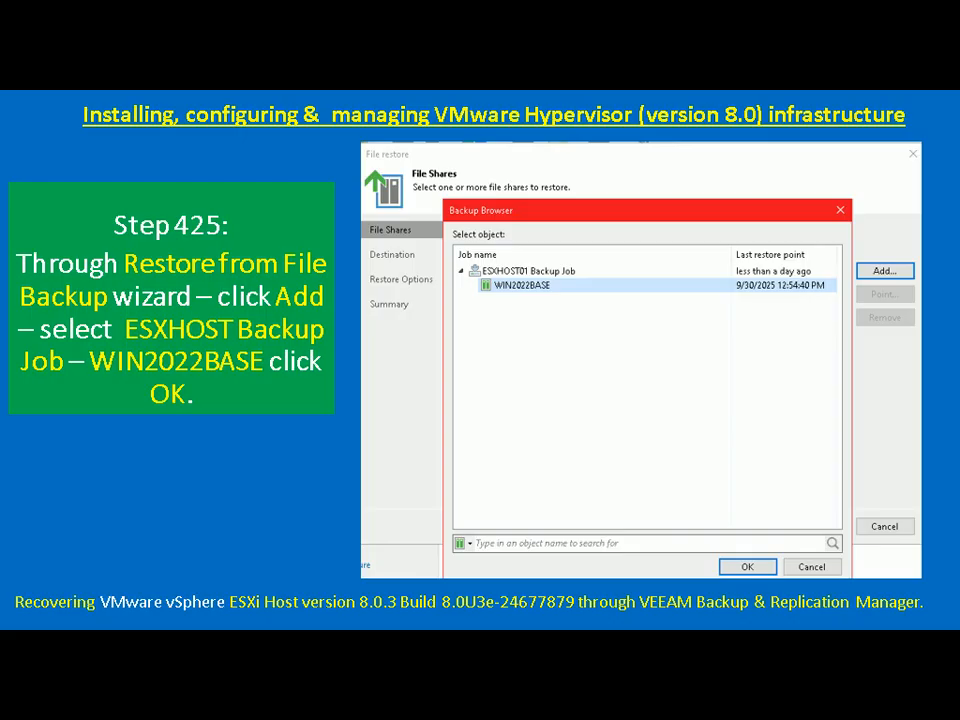
key(Right)
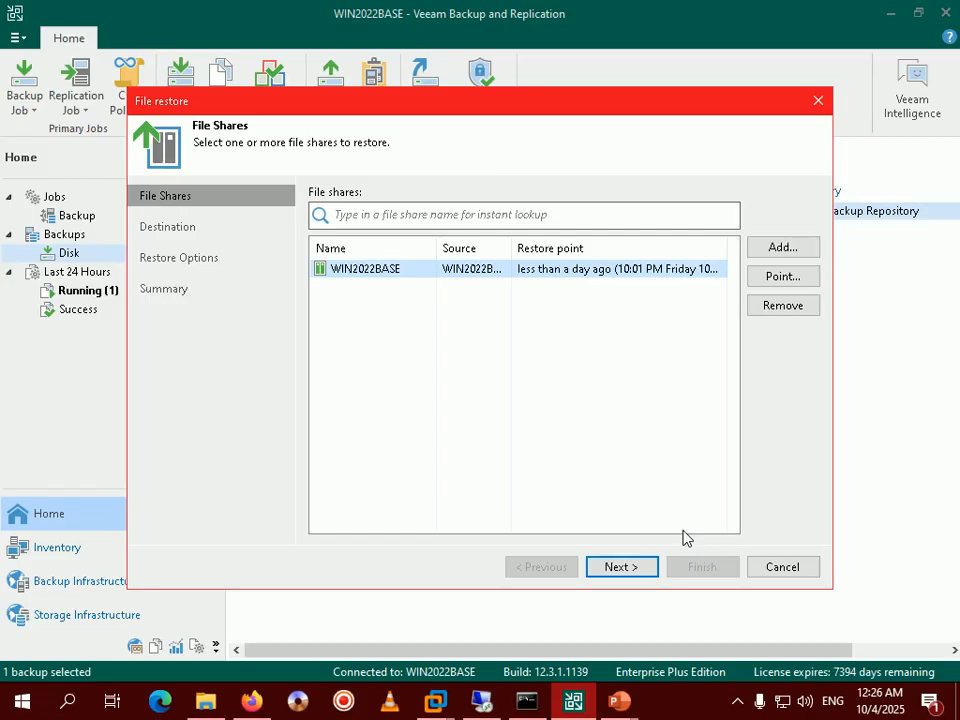
click(643, 568)
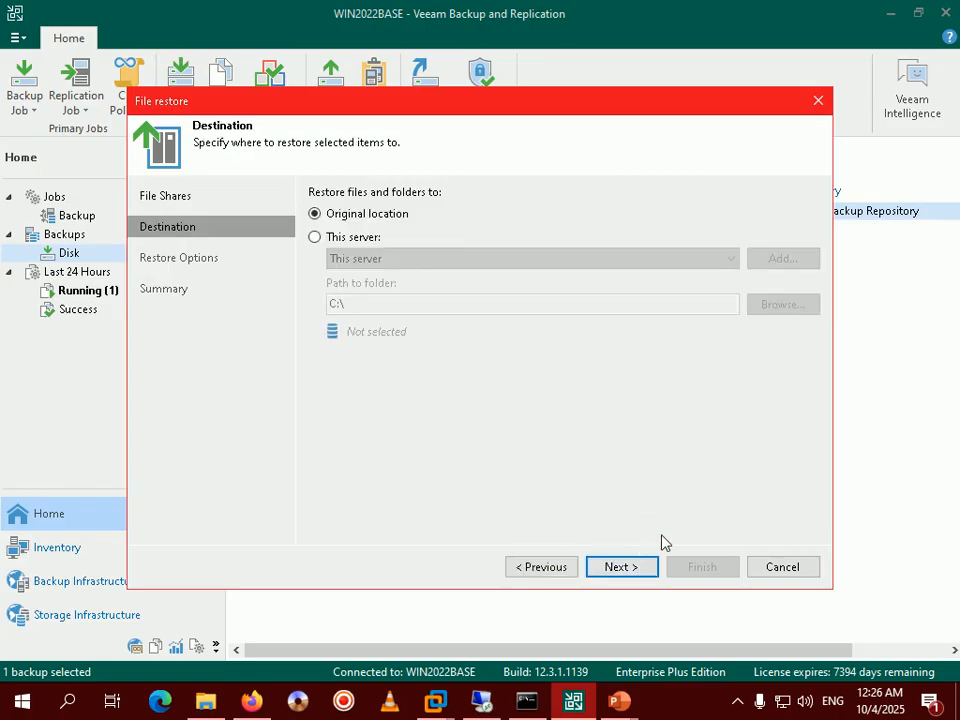
Advance the guide slide show, then keep Original location as the restore destination.
mouse_move(619, 701)
click(729, 640)
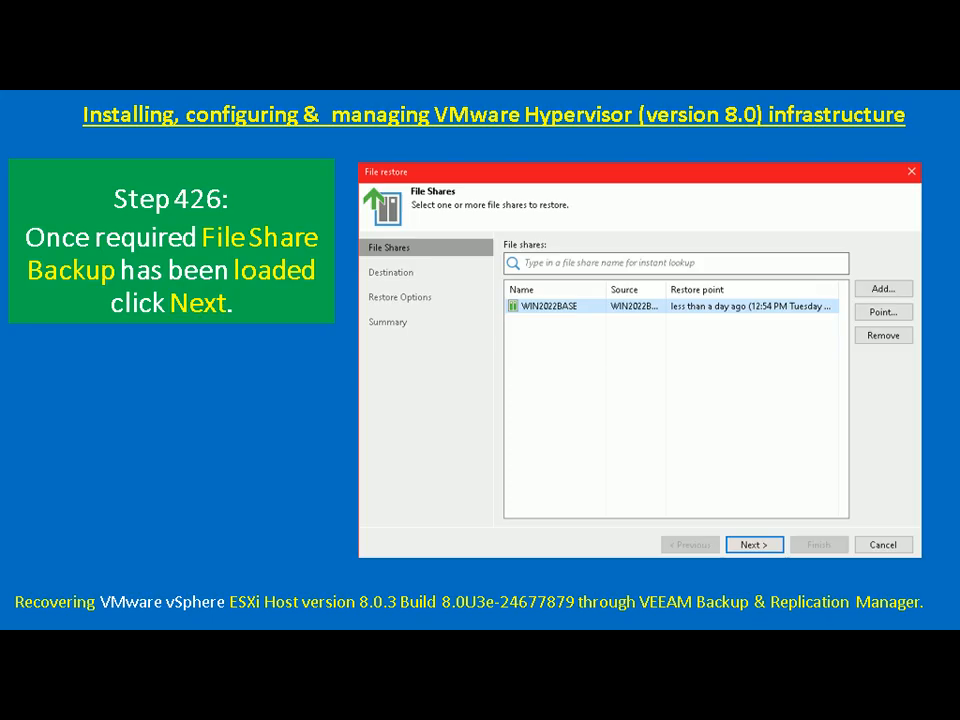
key(Right)
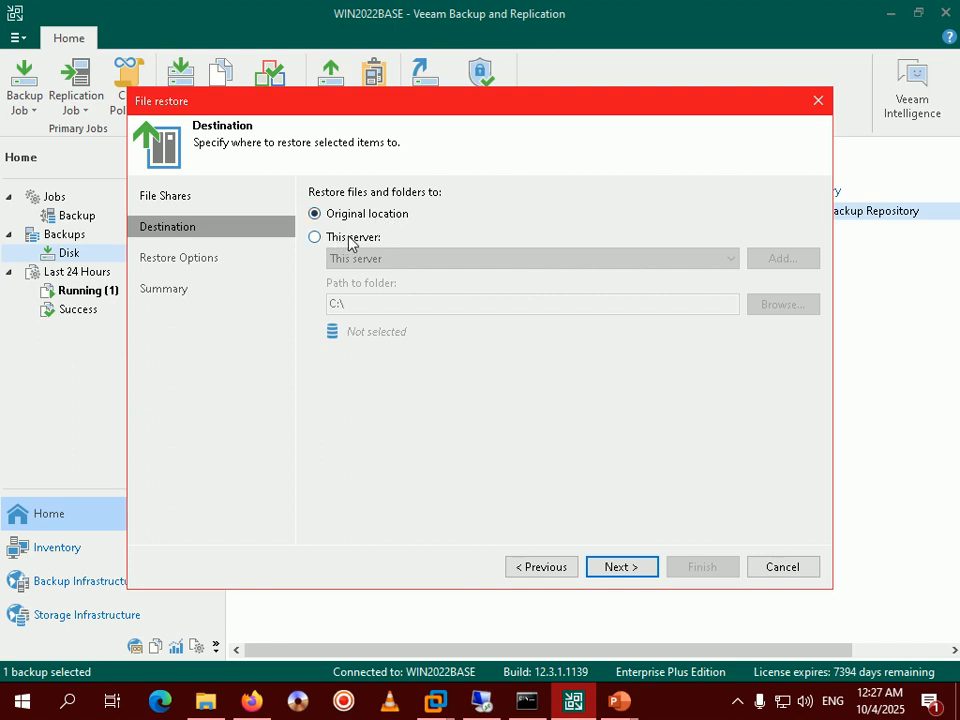
click(636, 566)
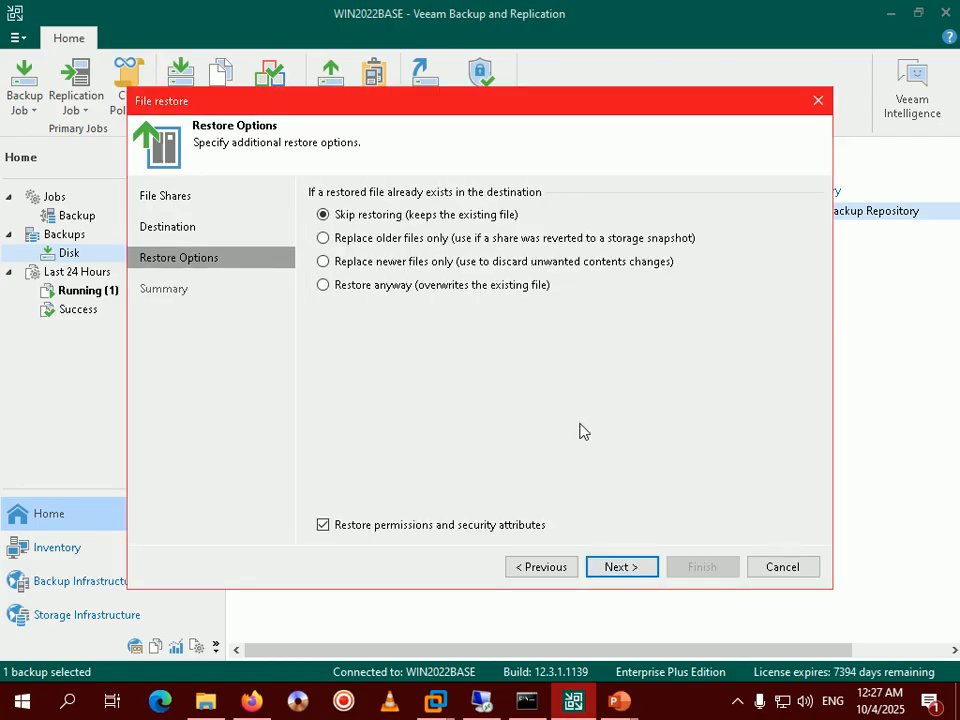
click(619, 701)
click(633, 664)
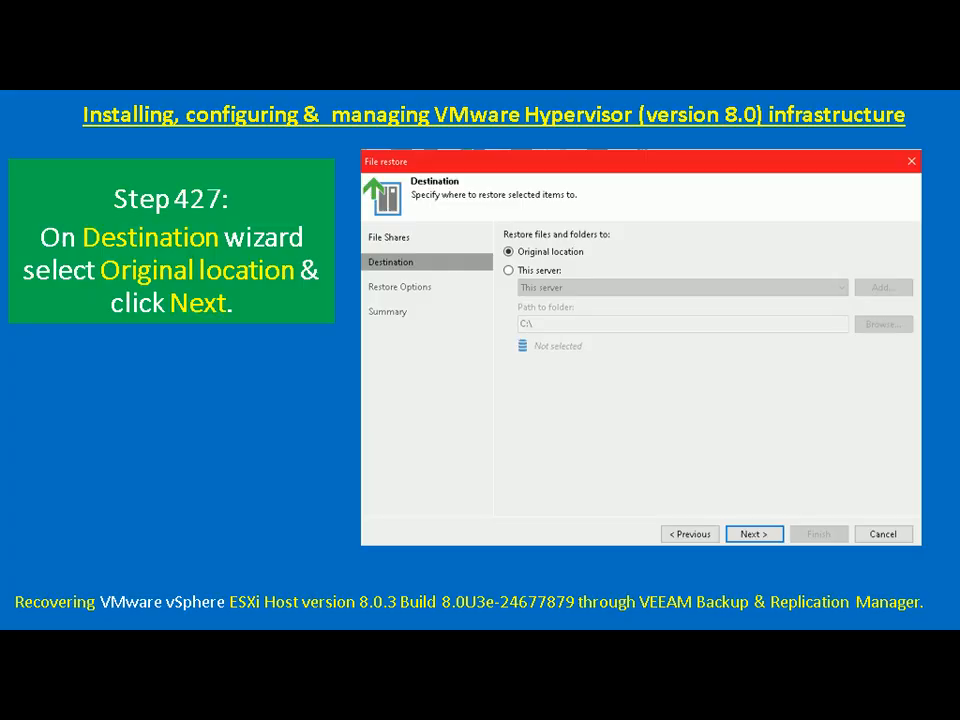
key(Right)
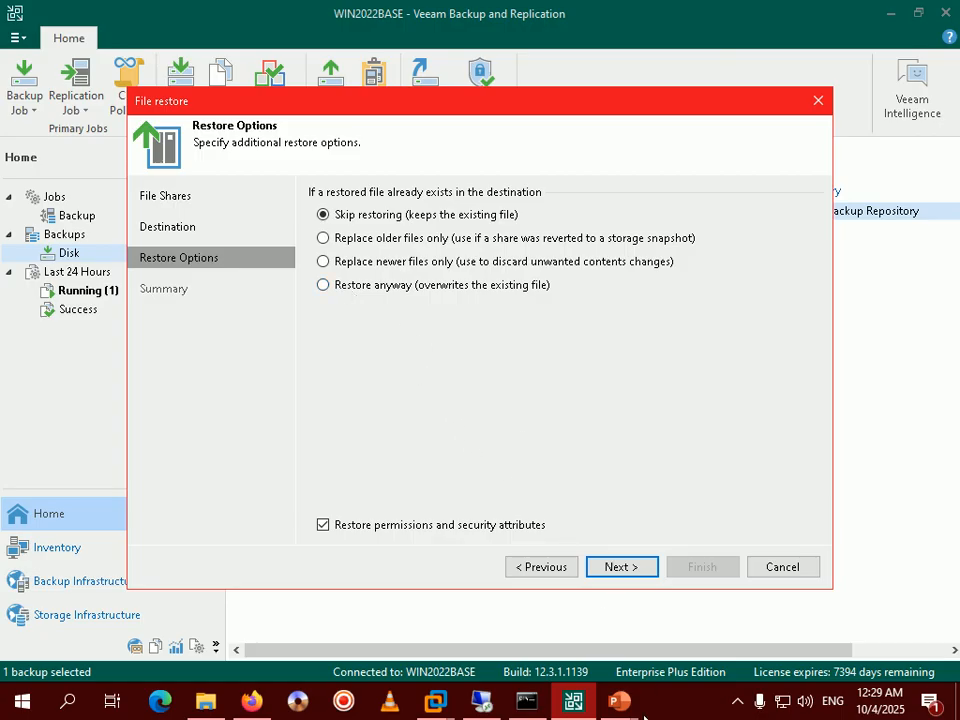
Check the guide slide, then choose 'Restore anyway' so existing files are overwritten.
mouse_move(617, 700)
click(718, 600)
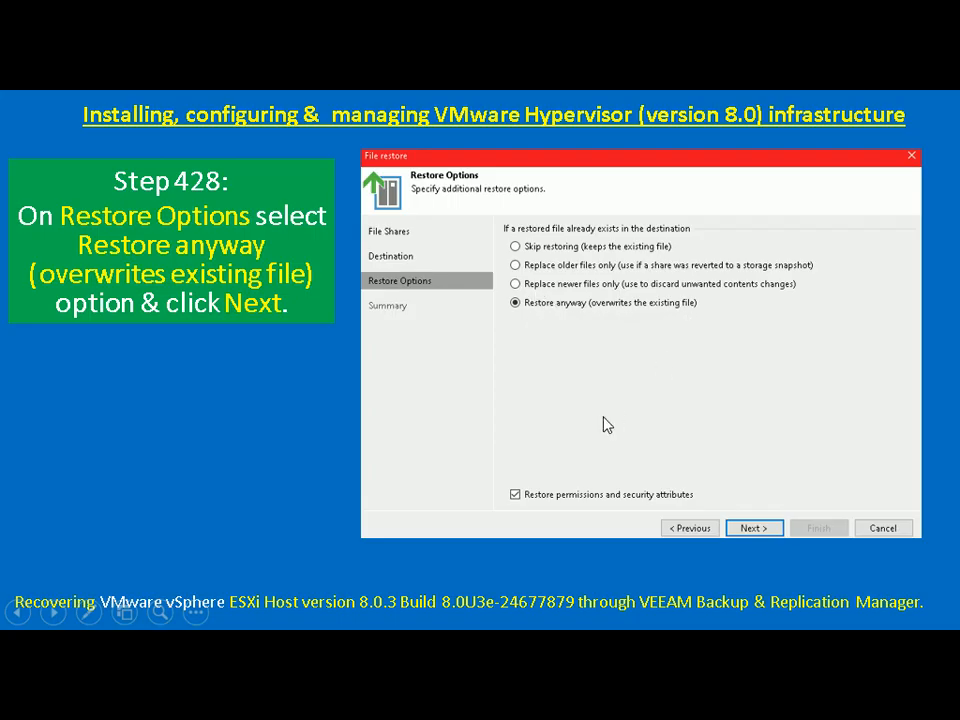
key(alt+Tab)
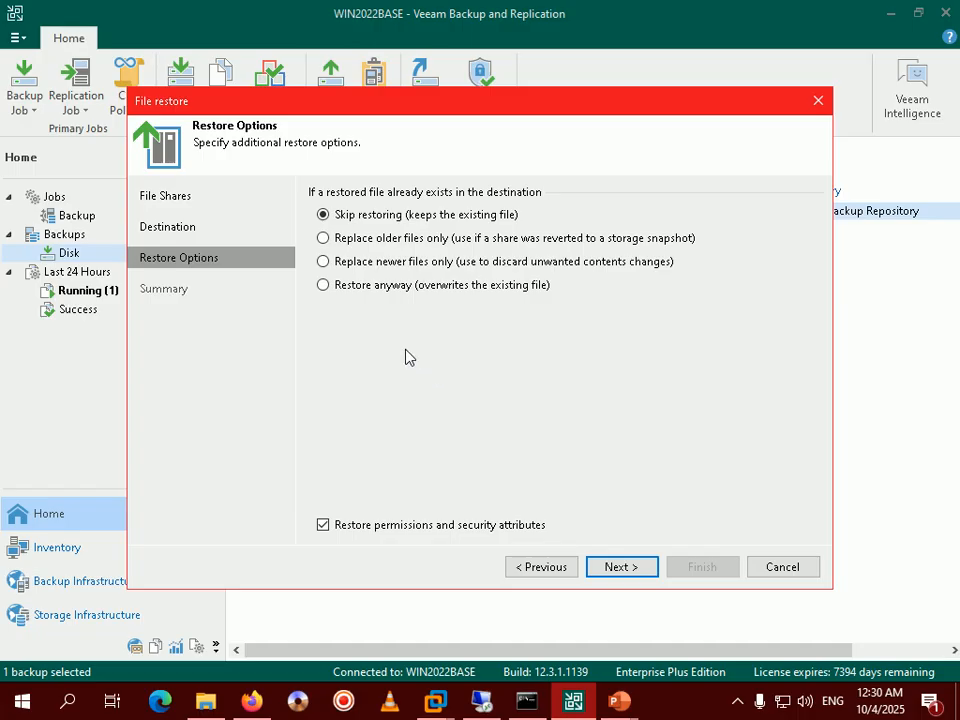
click(396, 287)
Reach the Summary, check the Step 429 slide, and launch the WIN2022BASE NAS Restore.
click(624, 567)
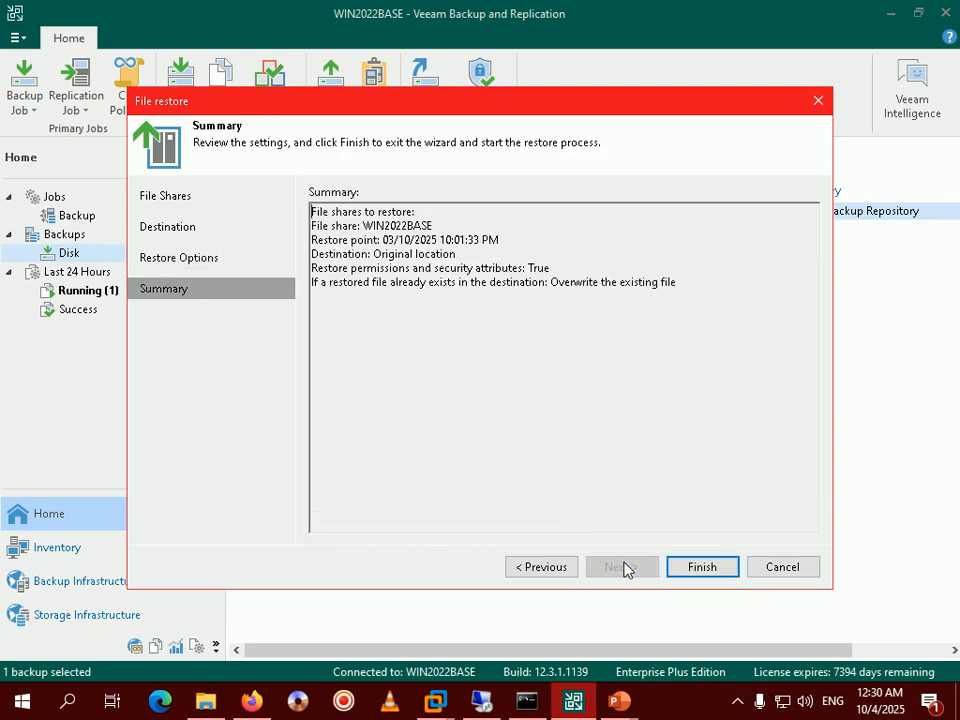
mouse_move(617, 701)
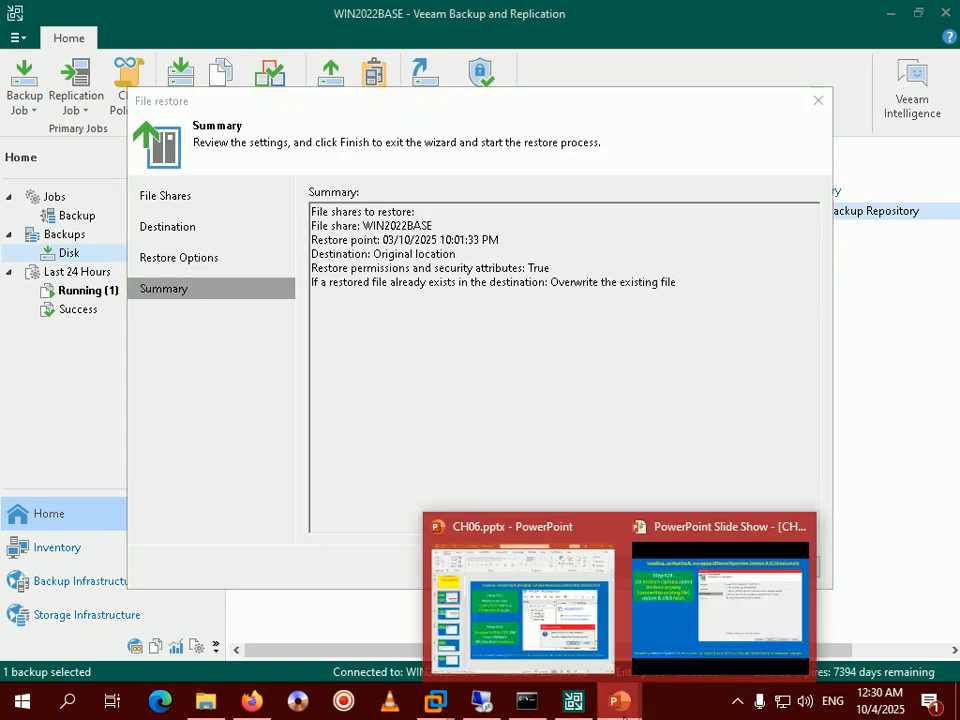
click(739, 625)
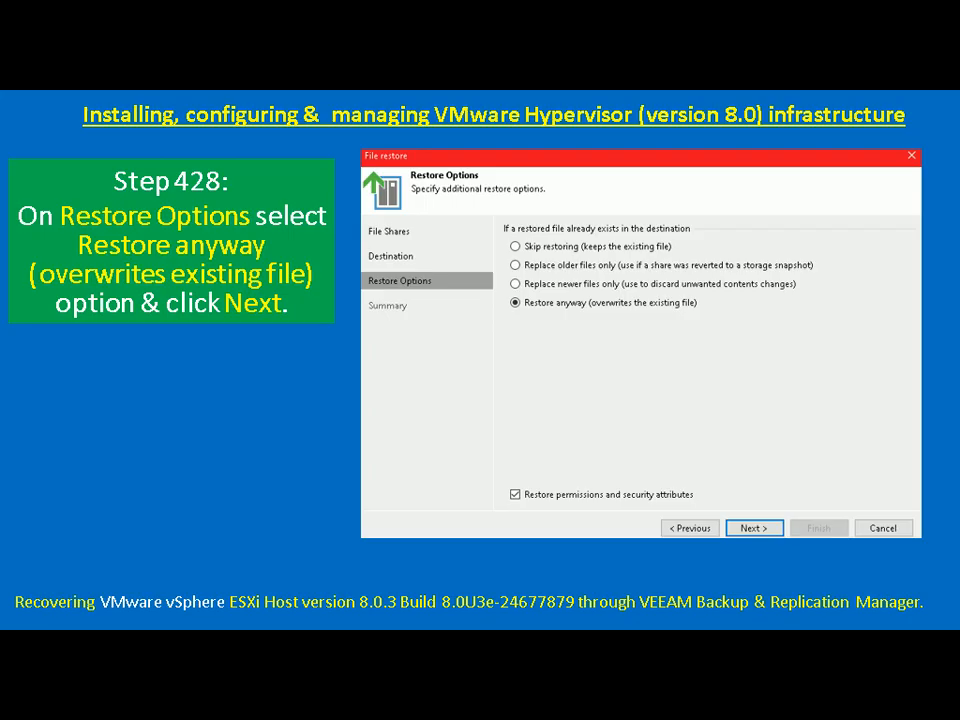
key(Right)
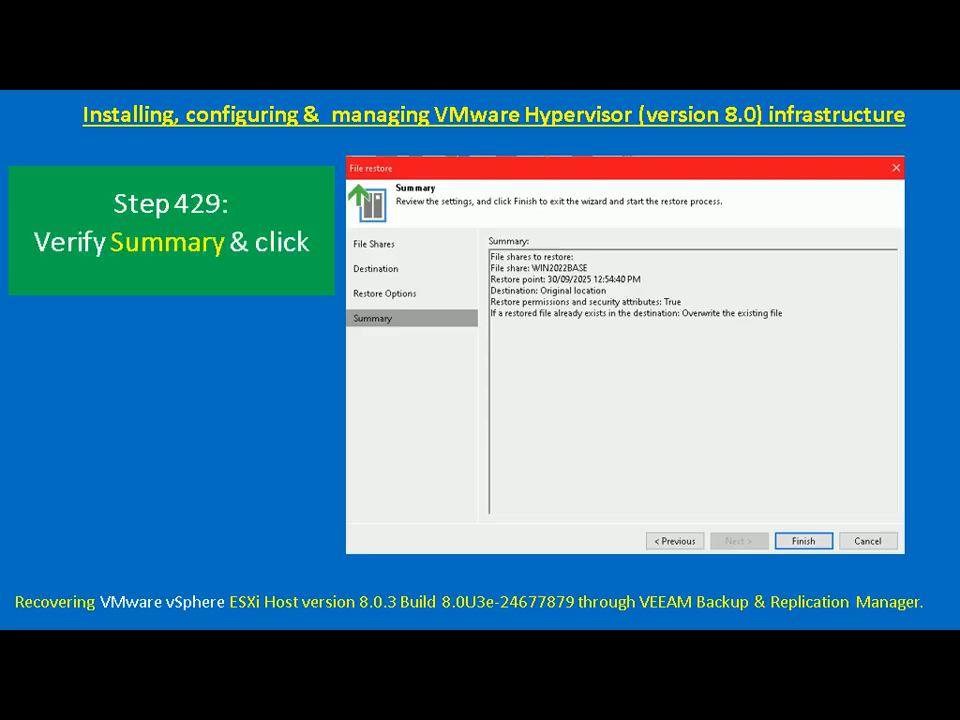
key(alt+Tab)
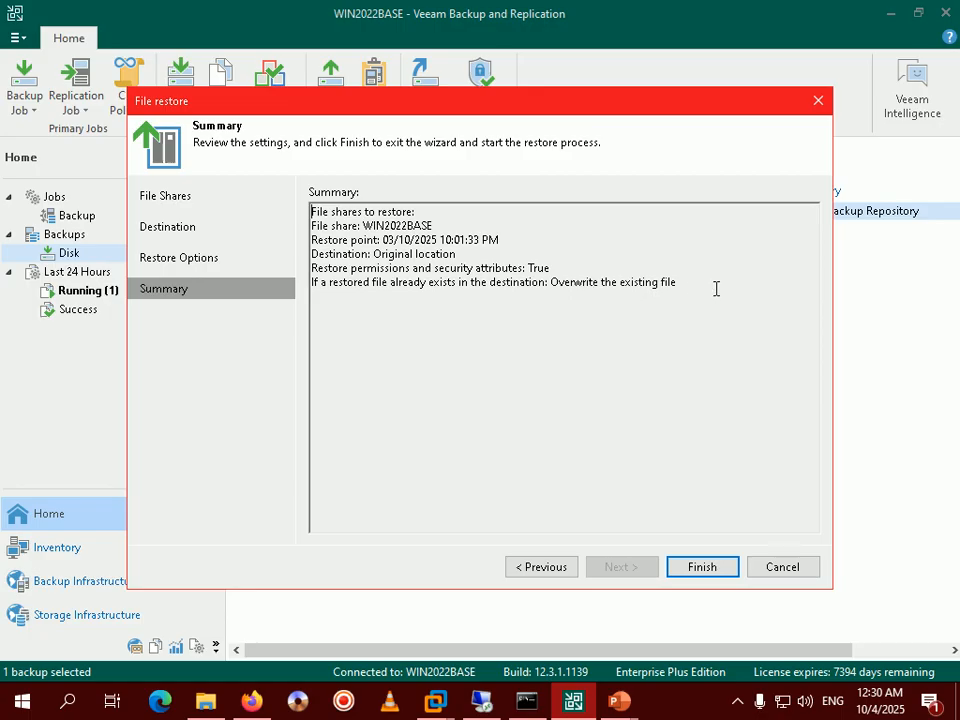
click(704, 569)
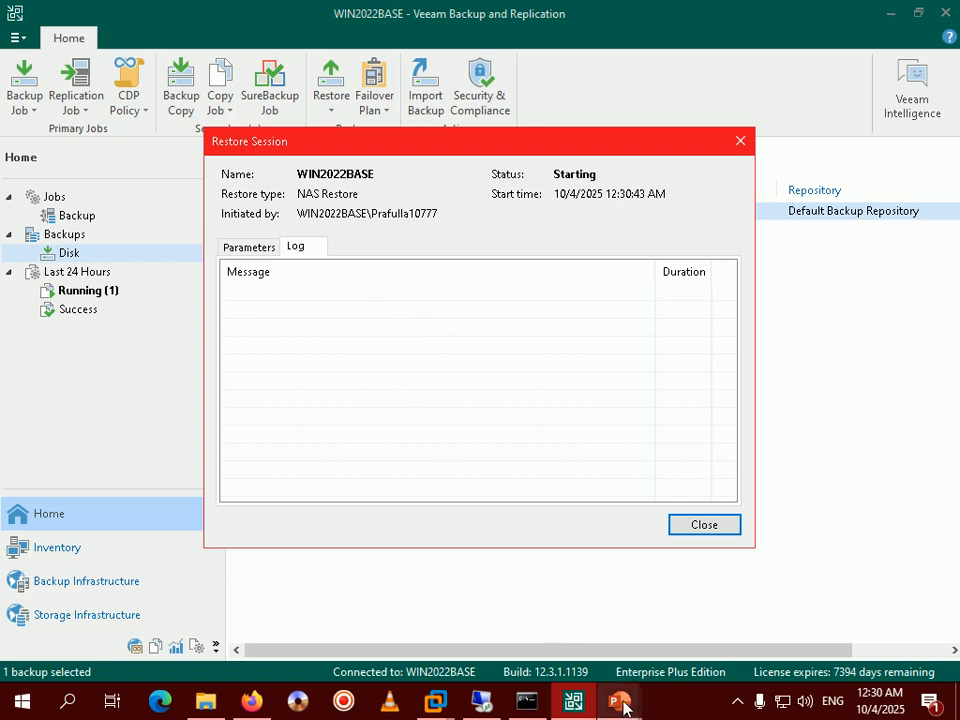
Wait for the restore to report Success (14 files, 2 folders, 1.3 GB), then close the session.
mouse_move(628, 694)
click(671, 628)
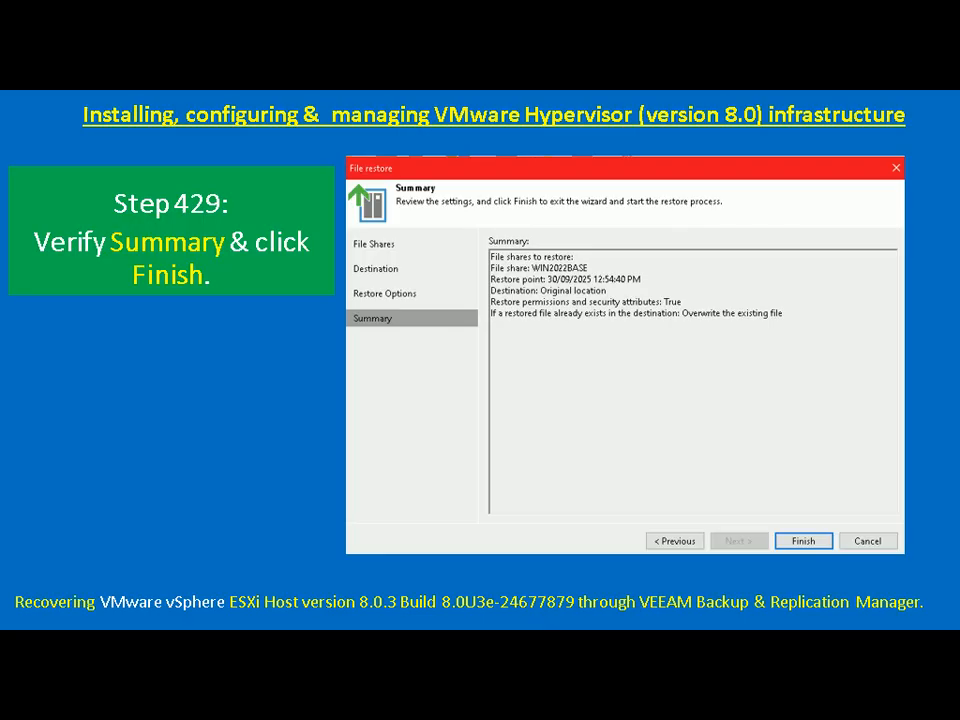
key(Right)
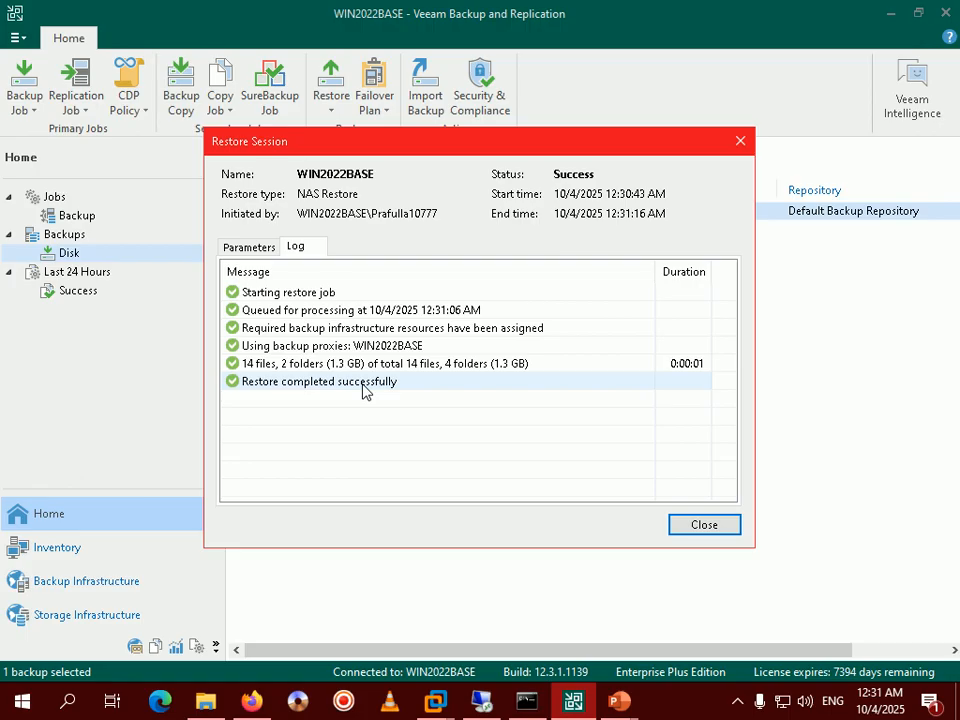
click(683, 525)
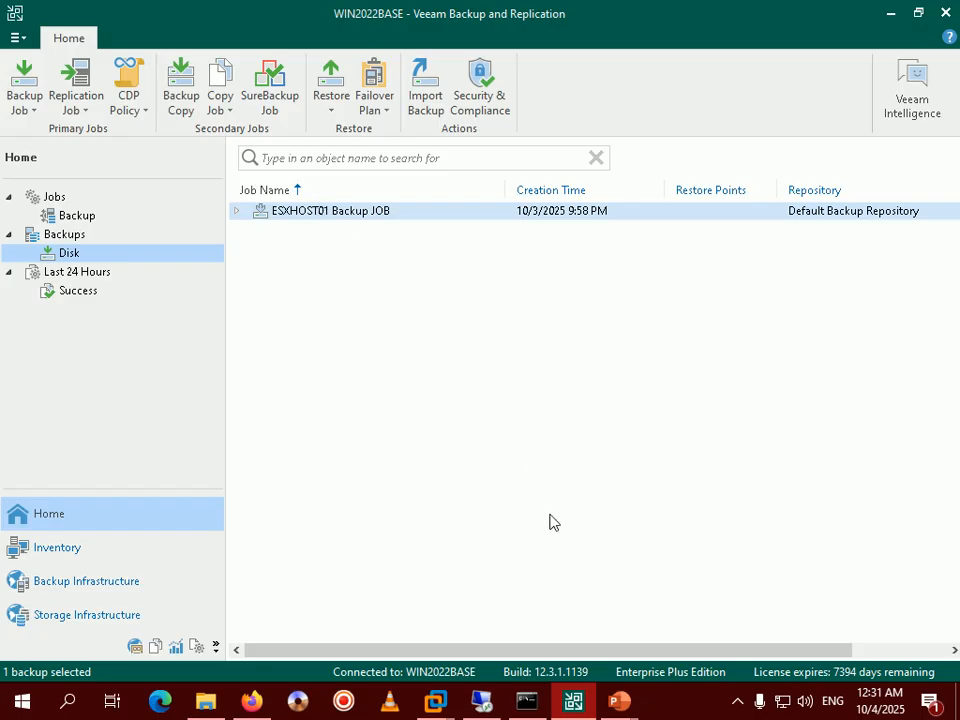
List the last 24 hours' successful sessions, then return to the slide show and advance.
click(66, 297)
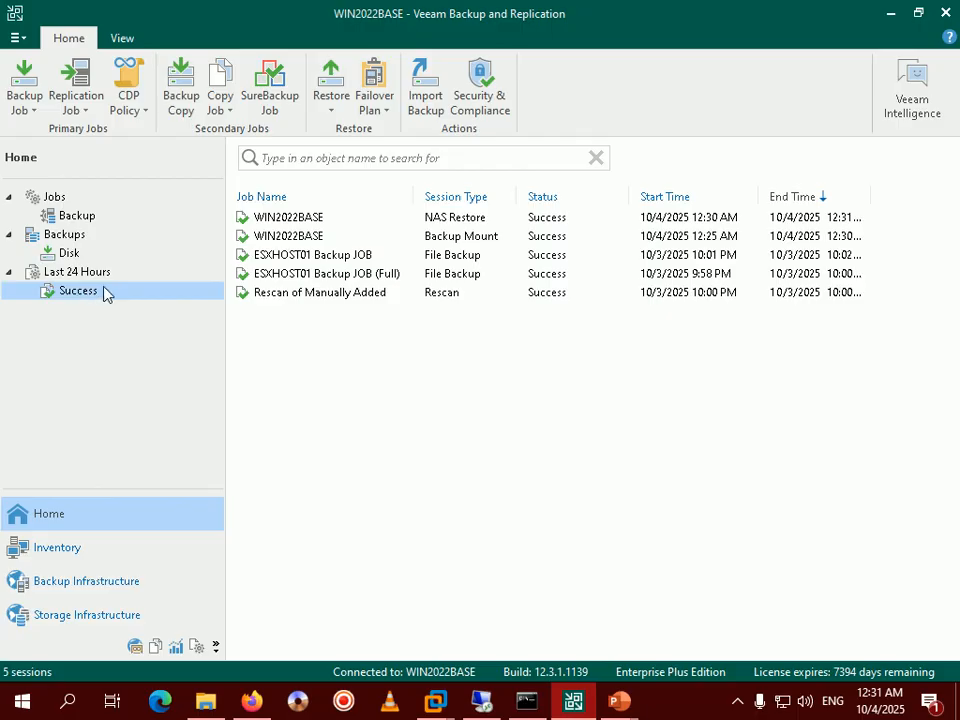
mouse_move(619, 700)
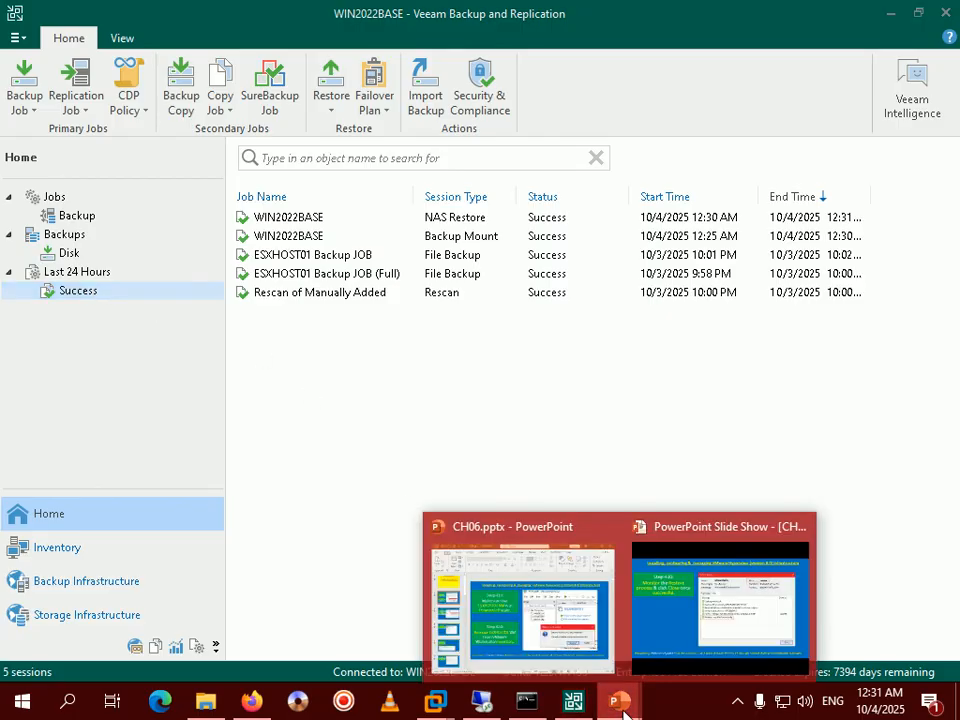
click(722, 610)
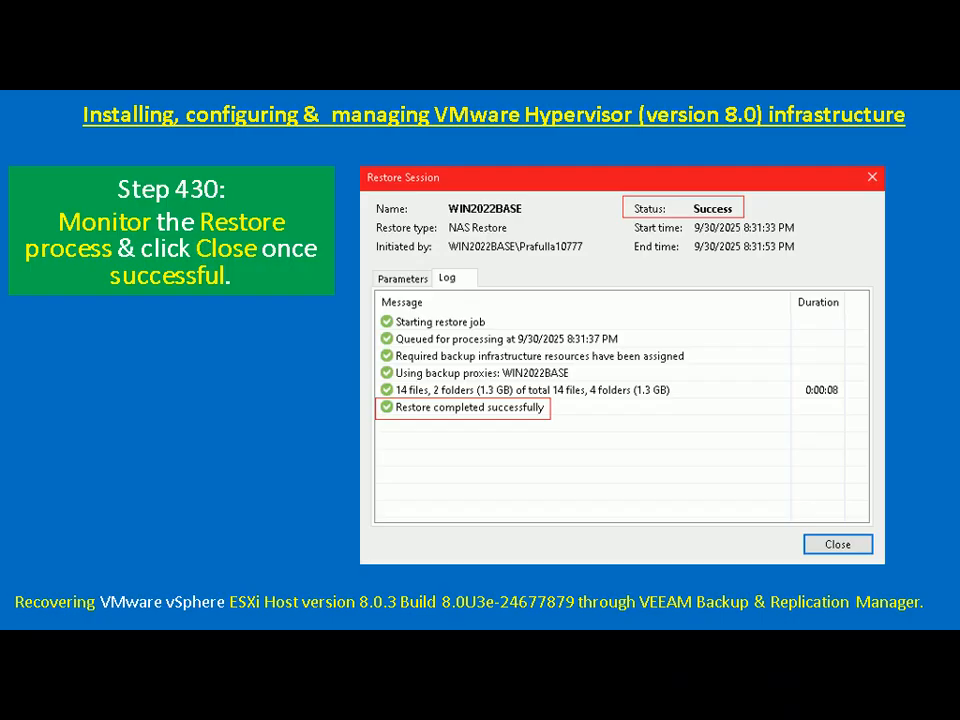
key(Right)
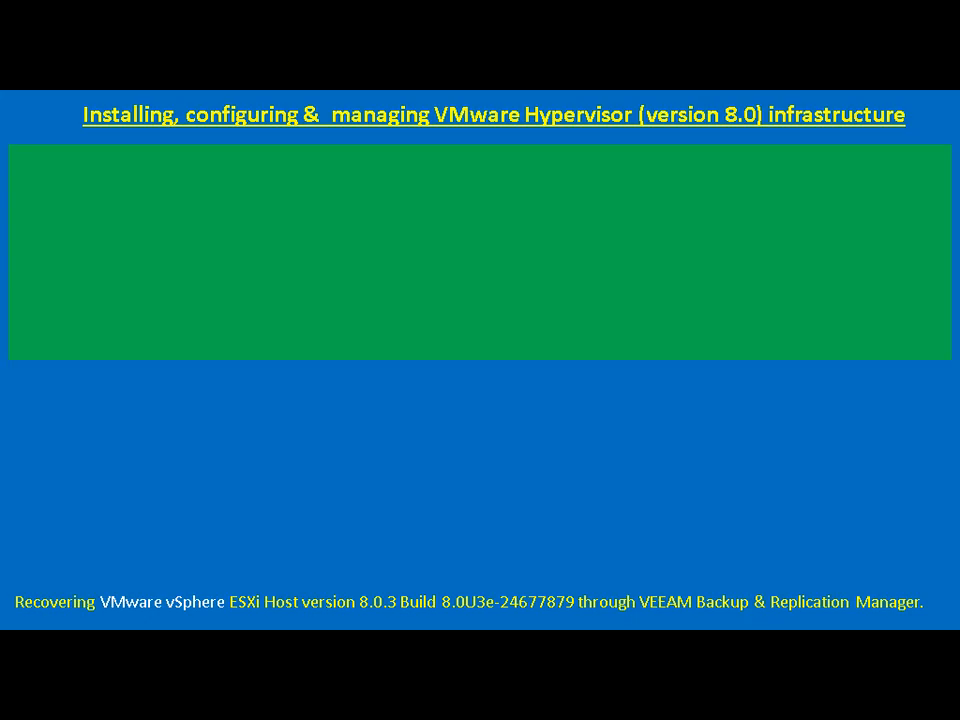